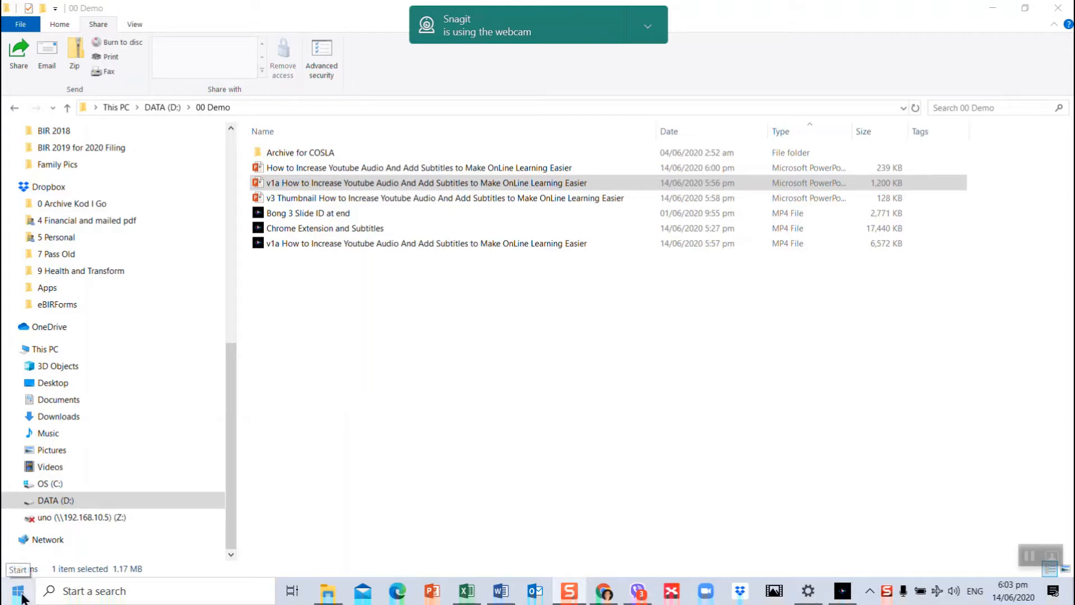
- Search Windows for "editor" and launch the Video Editor app
{"action": "left_click", "coordinate": [93, 591]}
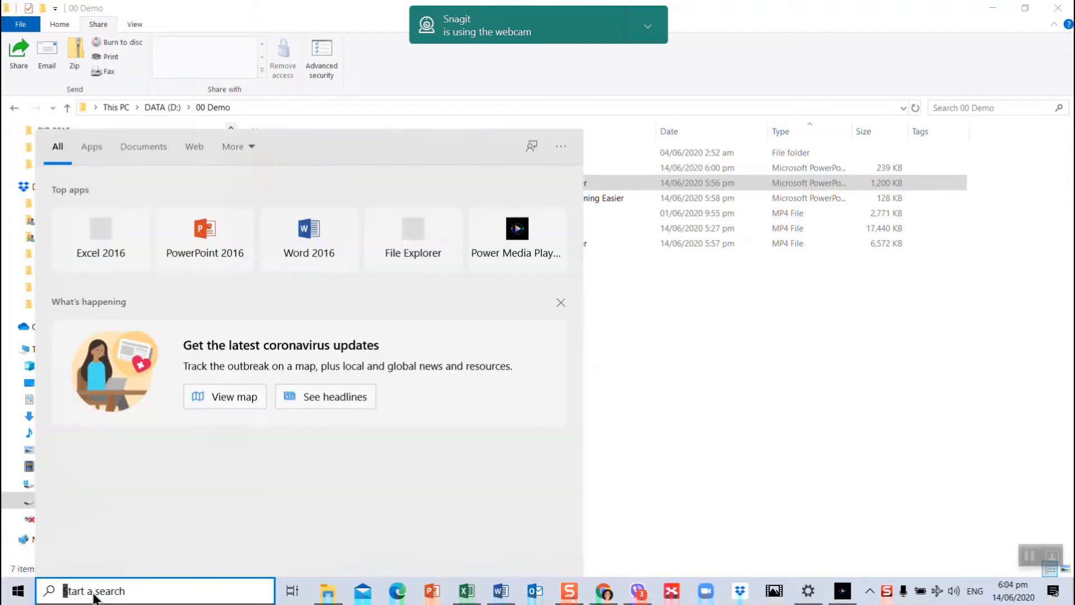
{"action": "type", "text": "editore"}
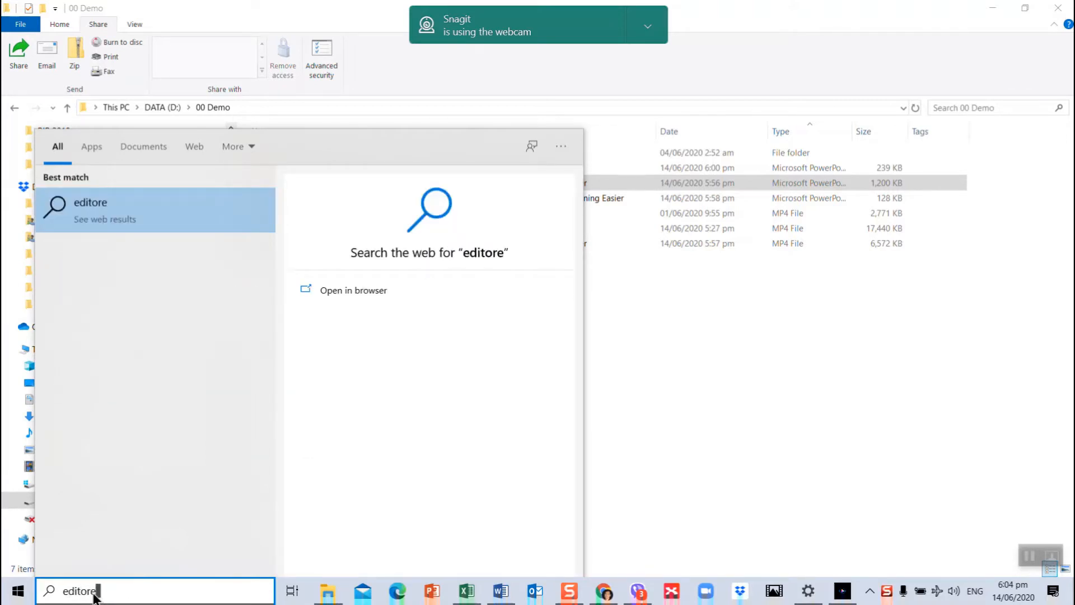
{"action": "key", "text": "BackSpace"}
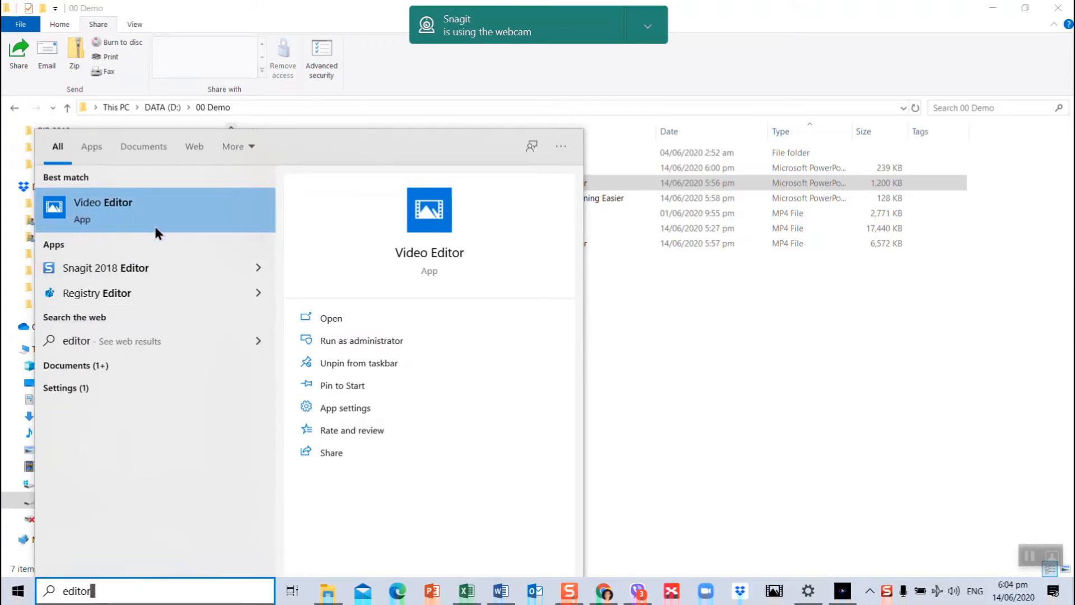
{"action": "left_click", "coordinate": [323, 311]}
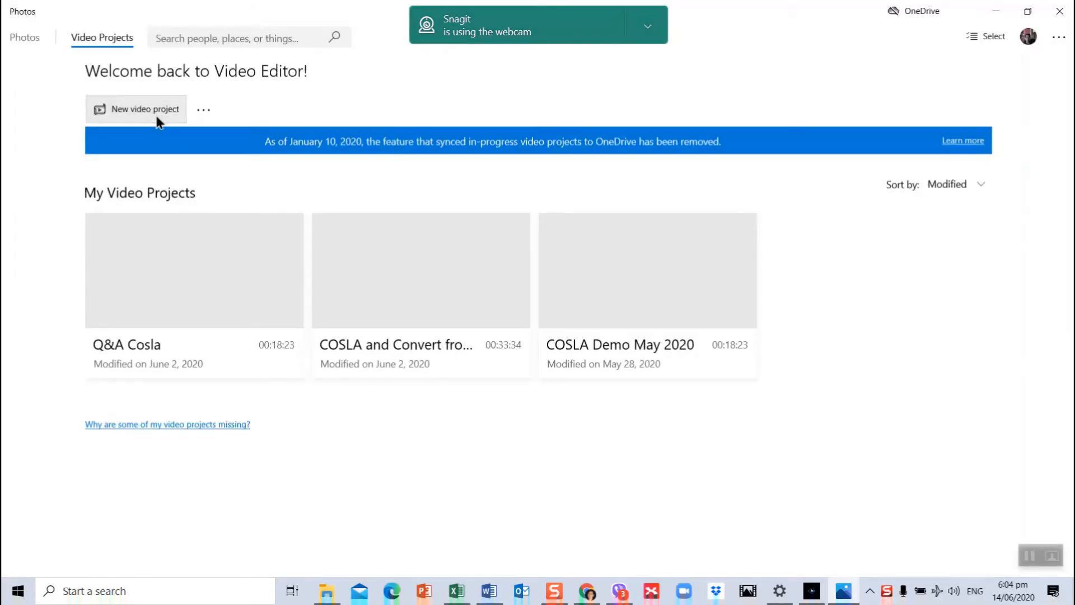
- Create a new video project named "Editing Using Windows 10 Editor"
{"action": "left_click", "coordinate": [157, 117]}
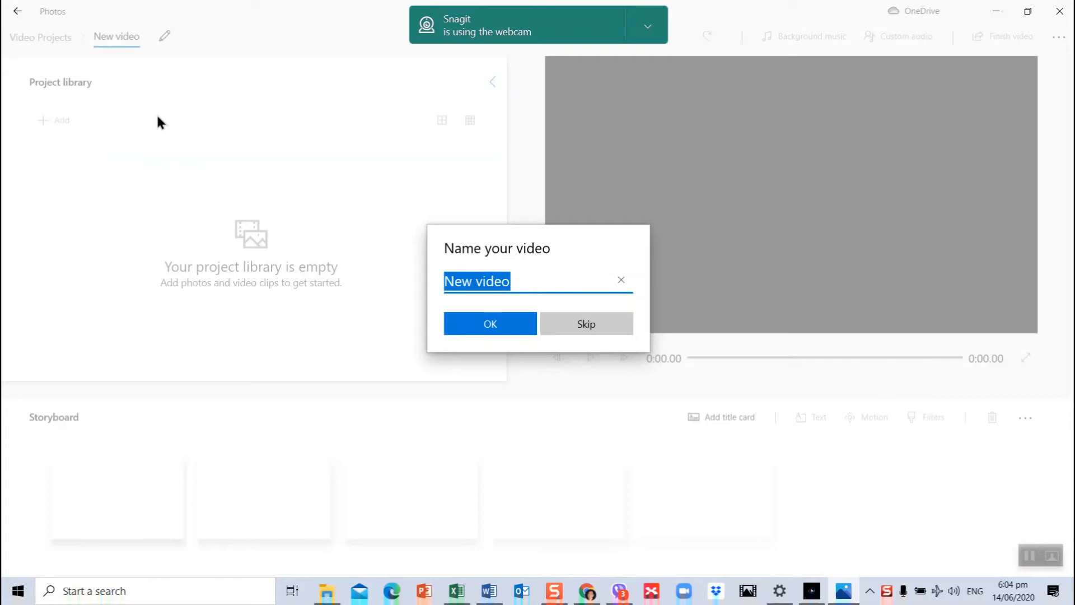
{"action": "type", "text": "Editing "}
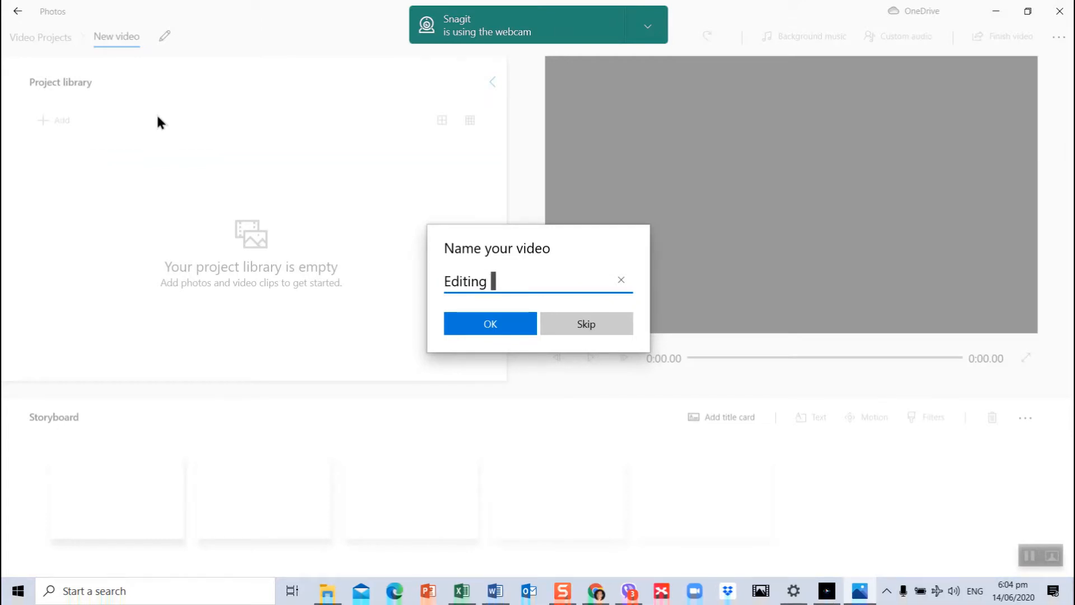
{"action": "type", "text": "Using Wind"}
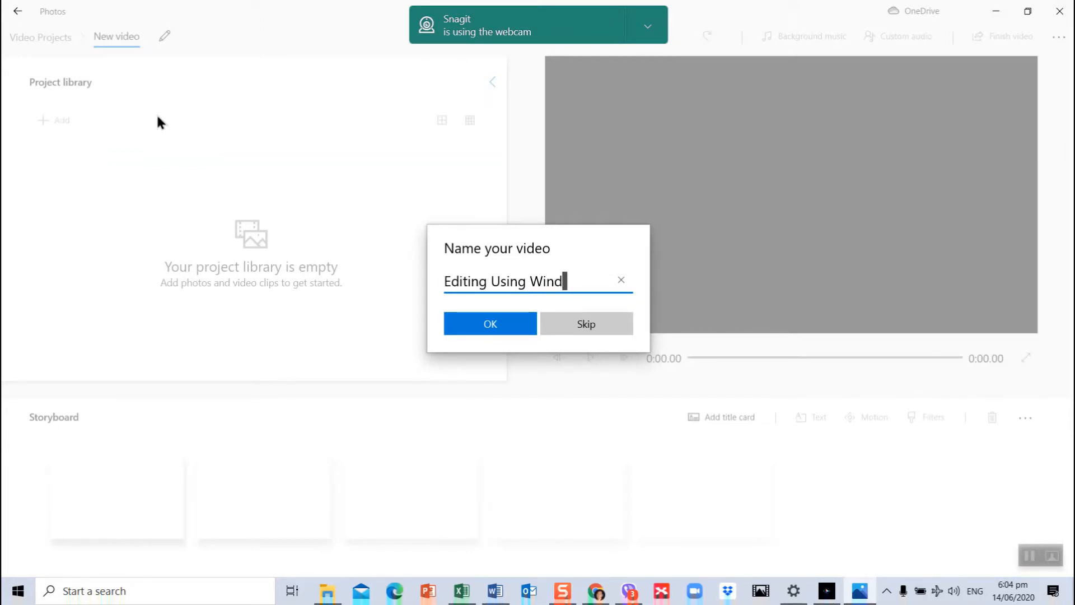
{"action": "type", "text": "ows 10 Edi"}
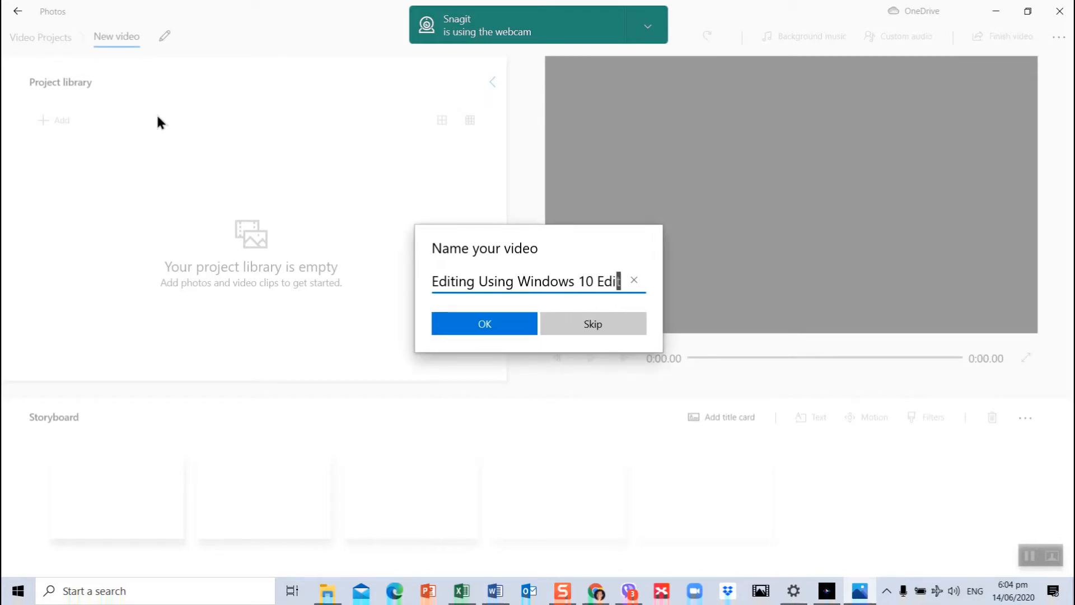
{"action": "type", "text": "tor"}
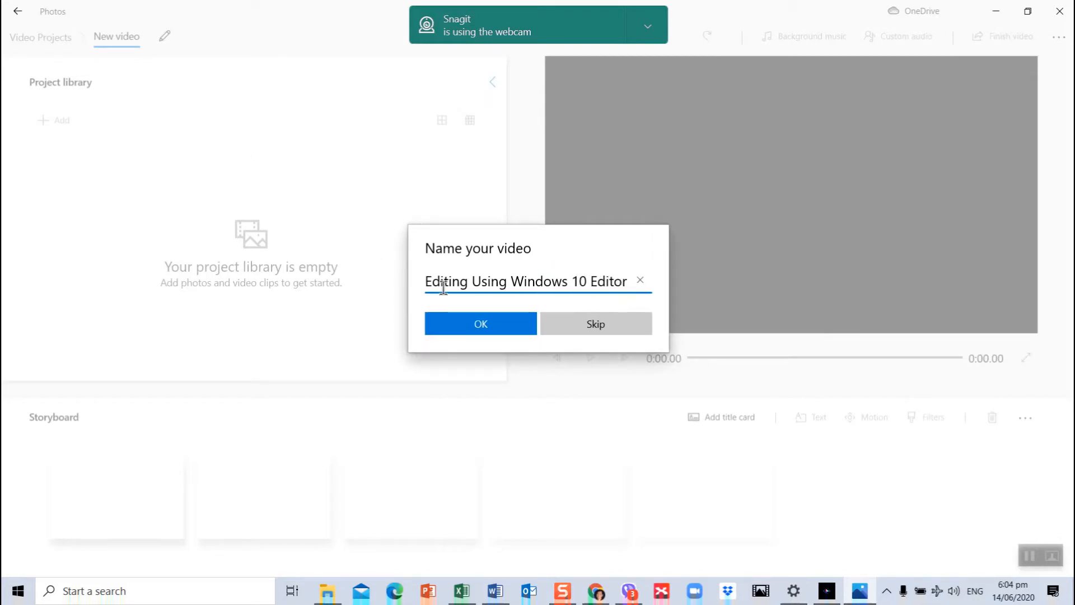
{"action": "left_click", "coordinate": [479, 322]}
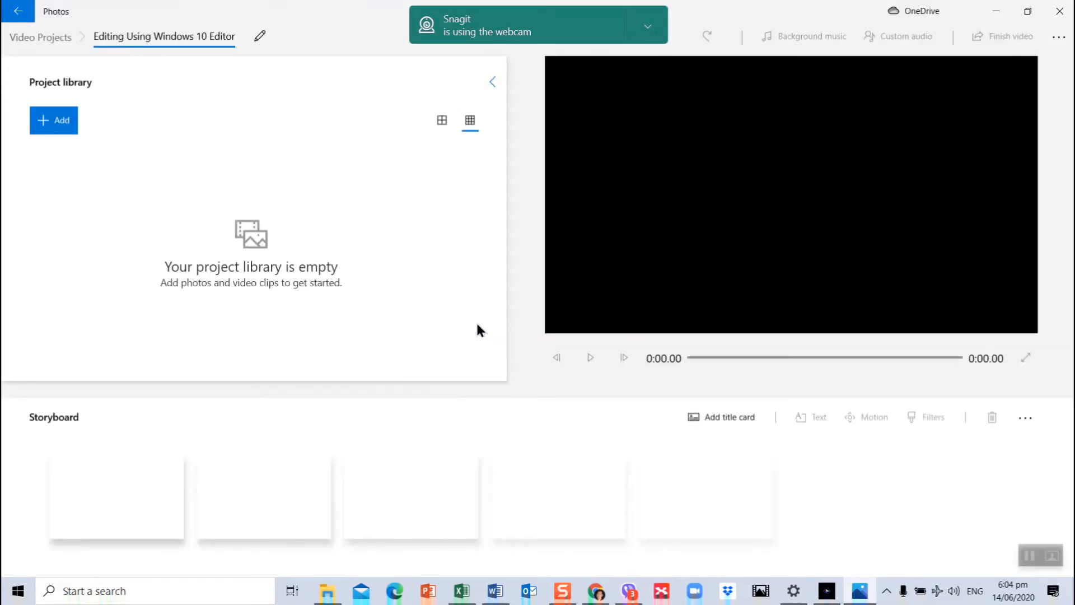
- Switch to File Explorer and view the presentation "How to Increase Youtube Audio And Add Subtitles to Make OnLine Learning Easier", closing it again
{"action": "left_click", "coordinate": [329, 585]}
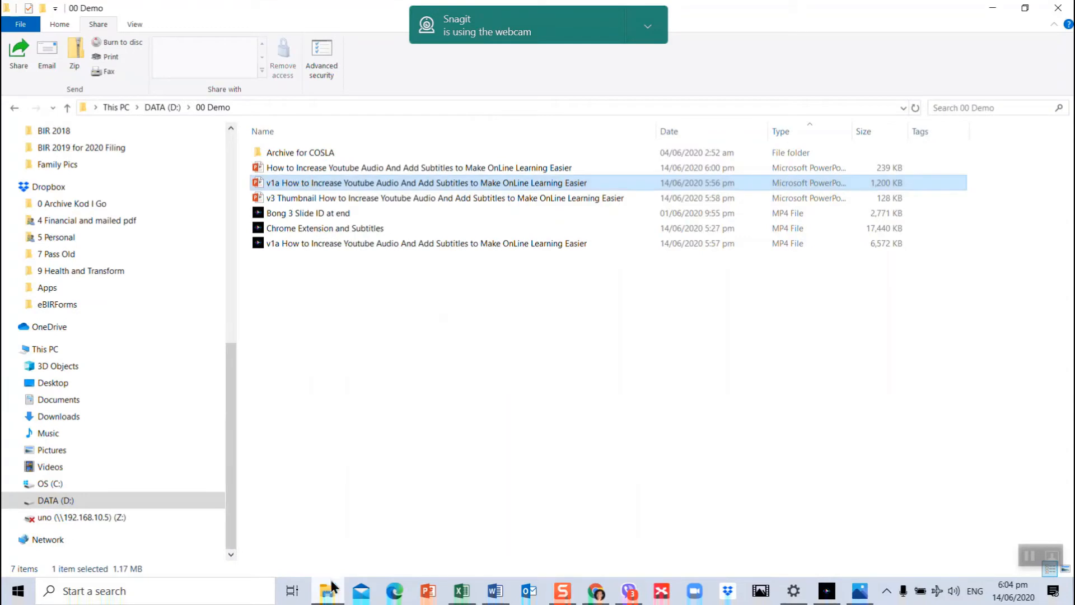
{"action": "double_click", "coordinate": [554, 167]}
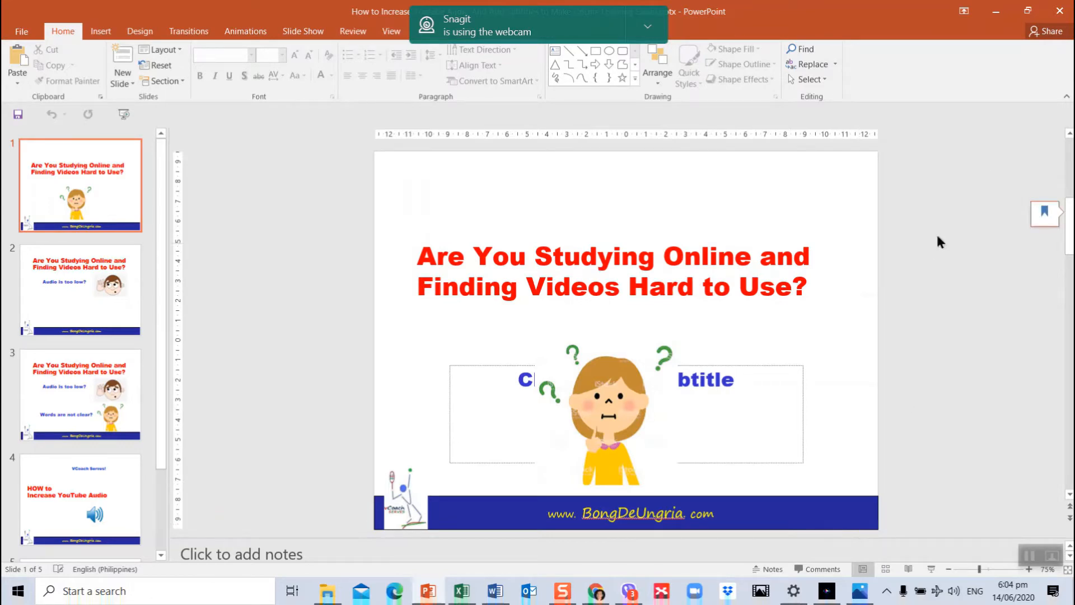
{"action": "left_click", "coordinate": [1059, 11]}
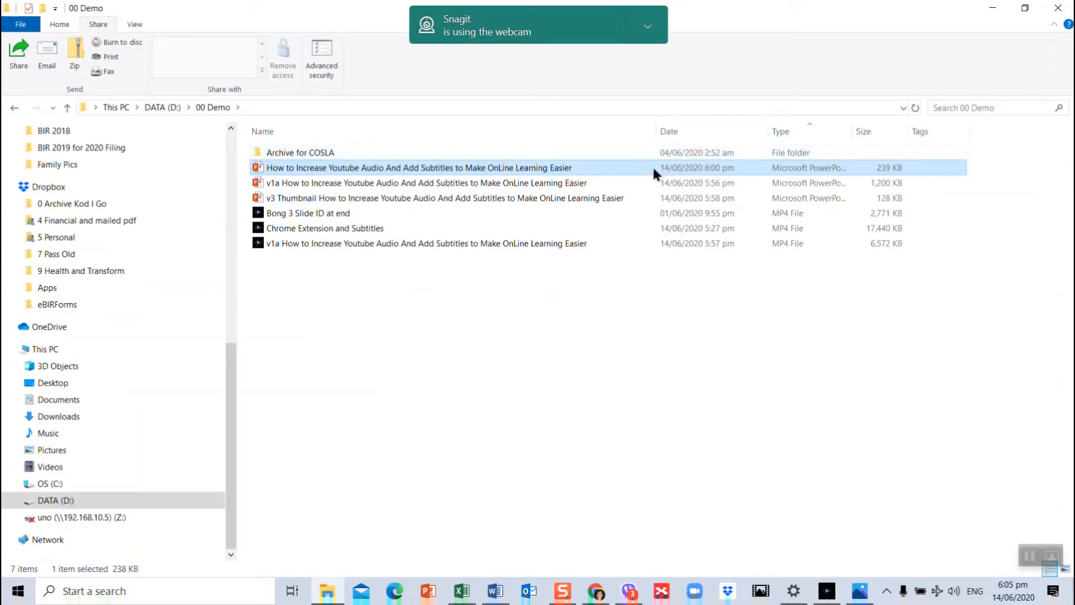
- Open the v1a version of the presentation in the 00 Demo folder and view slides 2 and 3
{"action": "double_click", "coordinate": [584, 184]}
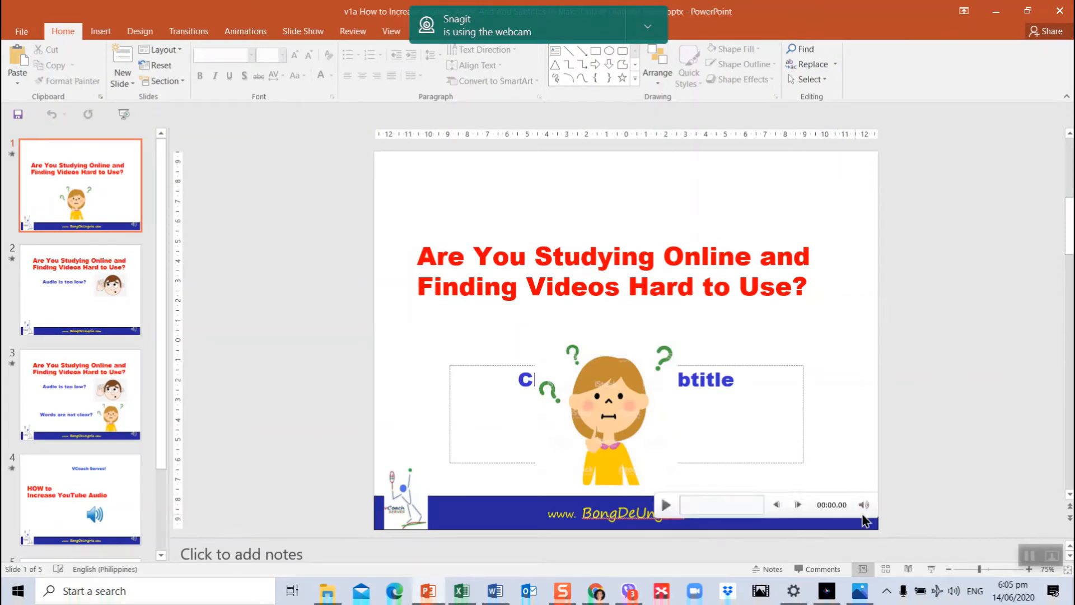
{"action": "left_click", "coordinate": [105, 313]}
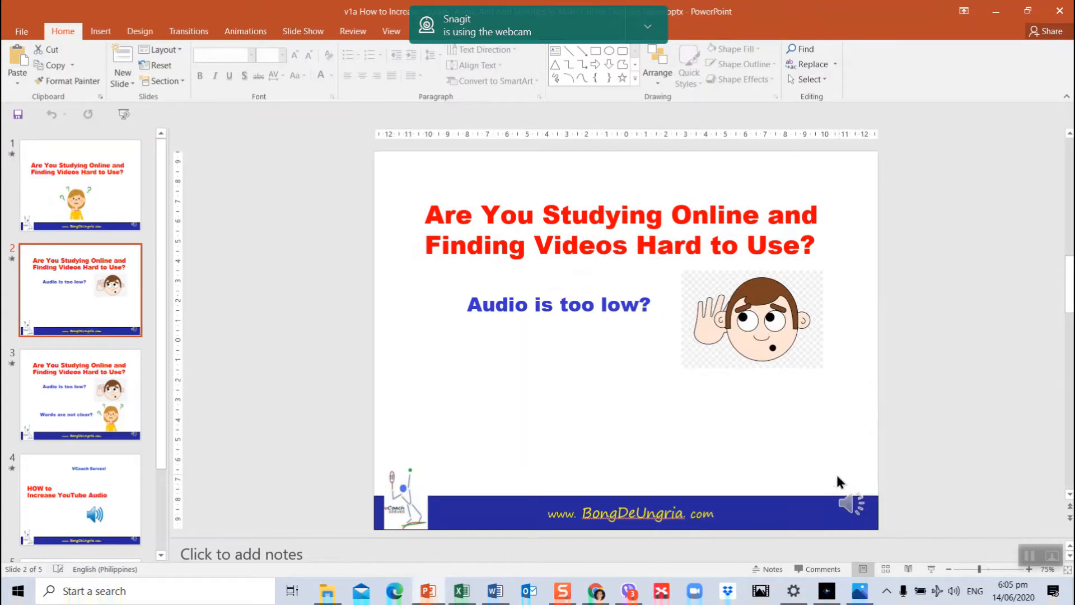
{"action": "left_click", "coordinate": [81, 386]}
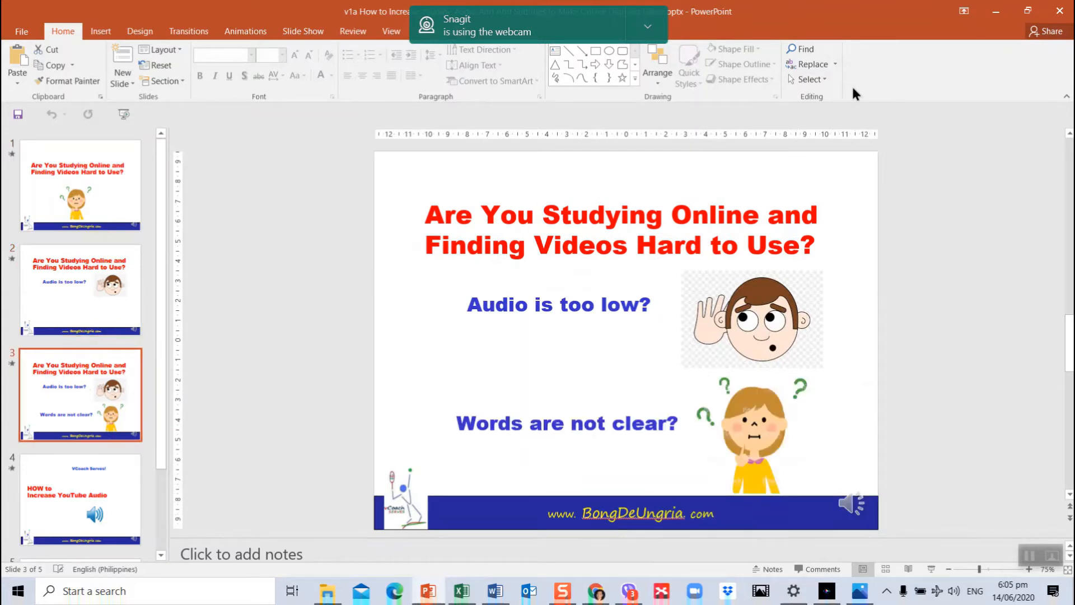
- Examine the Create a Video export options for the v1a presentation, and close the presentation without exporting
{"action": "left_click", "coordinate": [23, 31]}
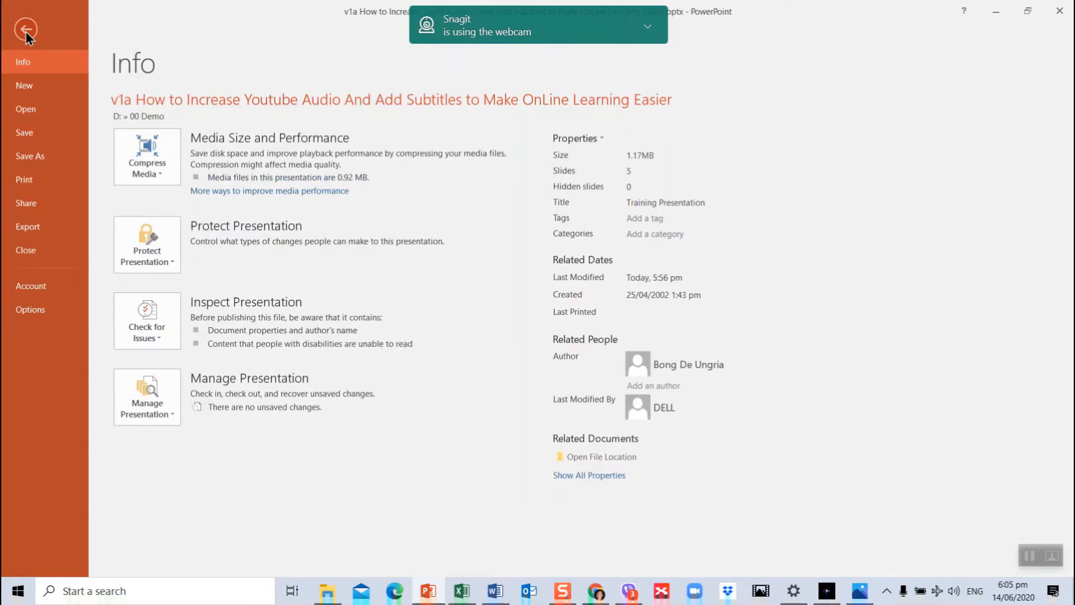
{"action": "left_click", "coordinate": [25, 230]}
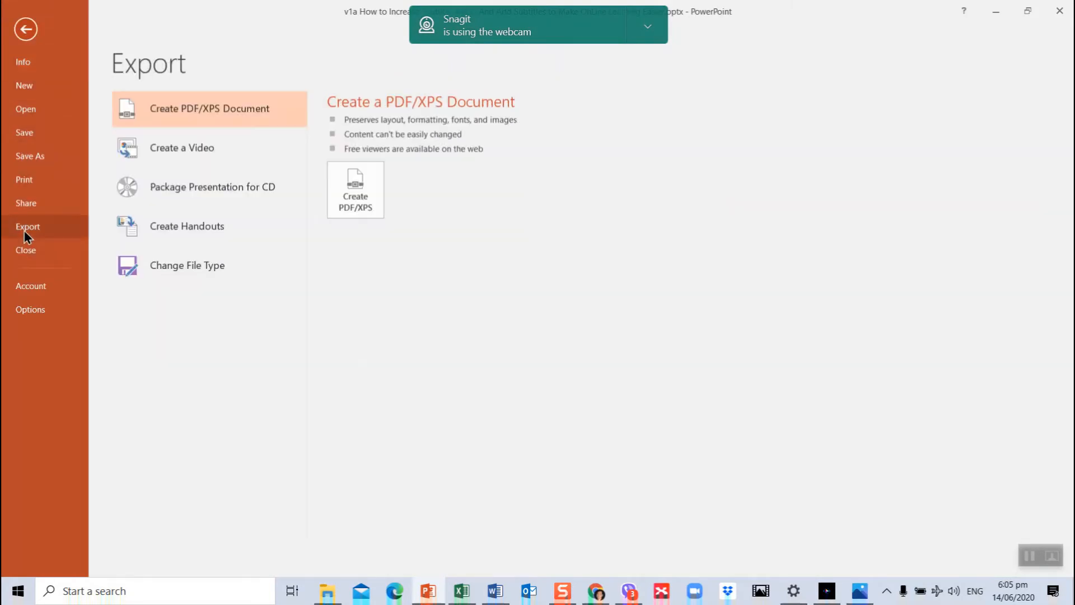
{"action": "left_click", "coordinate": [216, 154]}
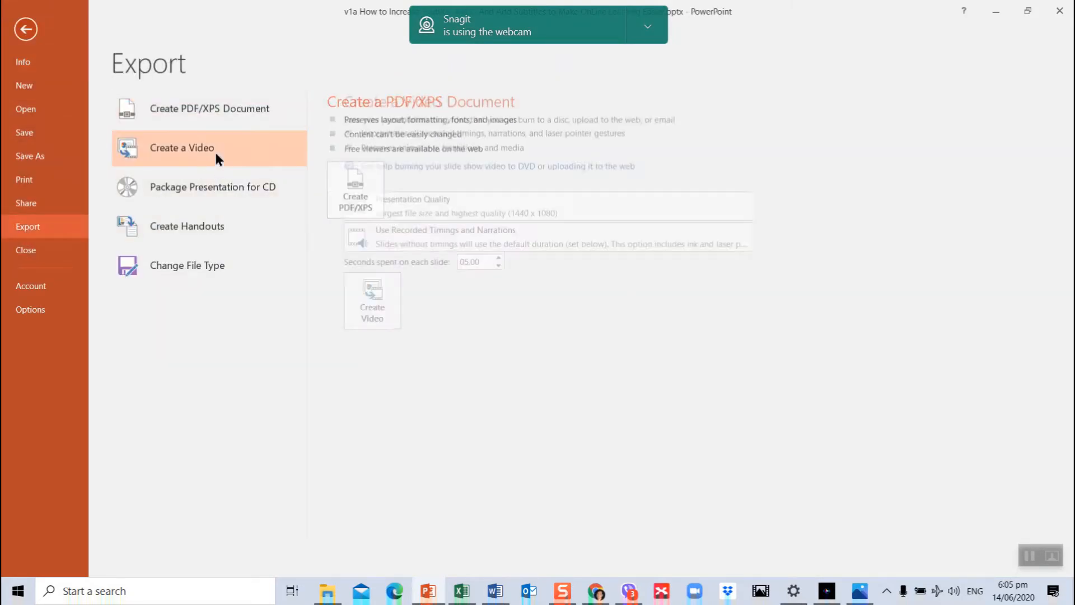
{"action": "left_click", "coordinate": [1058, 11]}
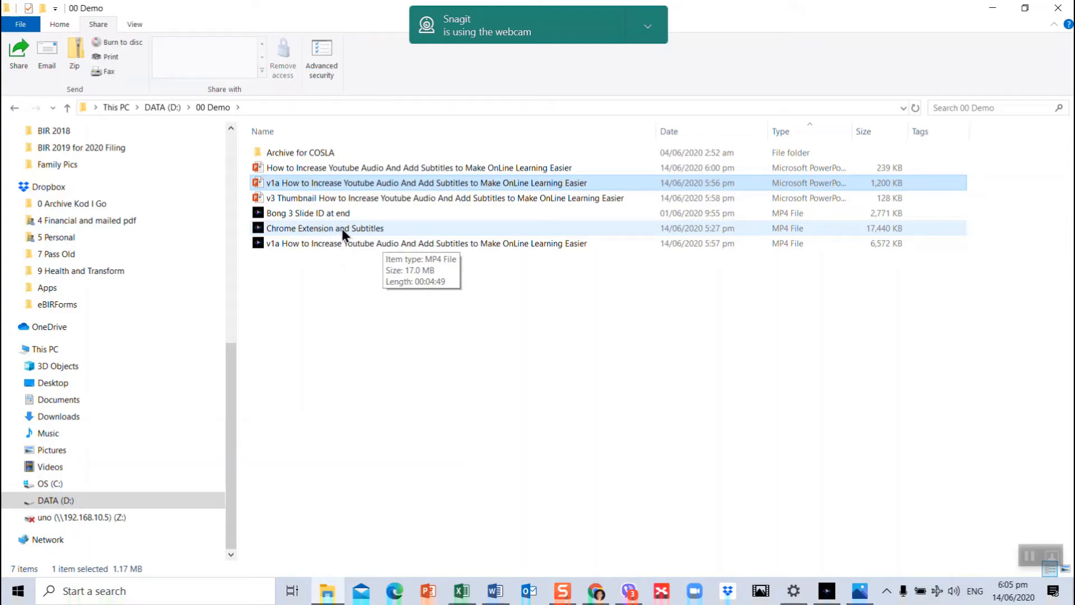
- Reopen the v1a presentation, look through its slides up to slide 5, and minimize it
{"action": "double_click", "coordinate": [404, 184]}
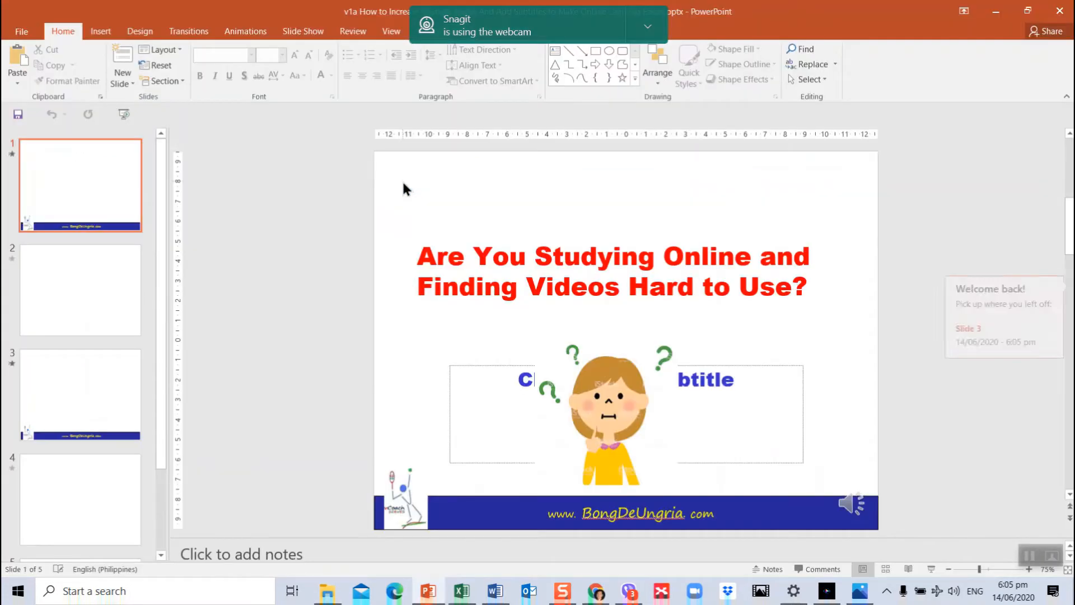
{"action": "scroll", "coordinate": [303, 392], "scroll_direction": "down", "scroll_amount": 2}
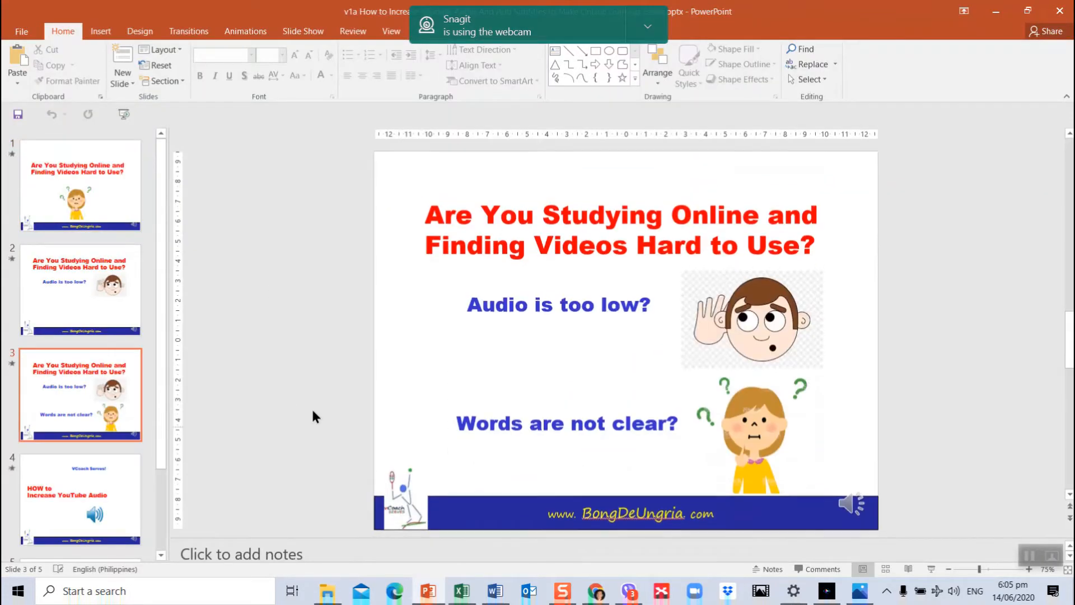
{"action": "left_click_drag", "start_coordinate": [163, 385], "coordinate": [162, 486]}
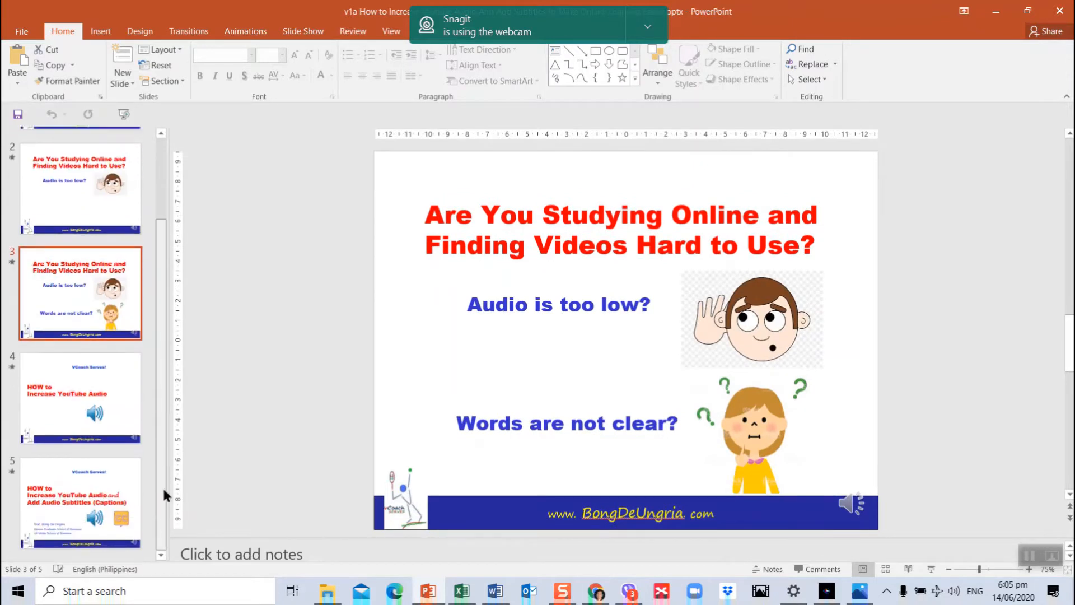
{"action": "left_click", "coordinate": [96, 509]}
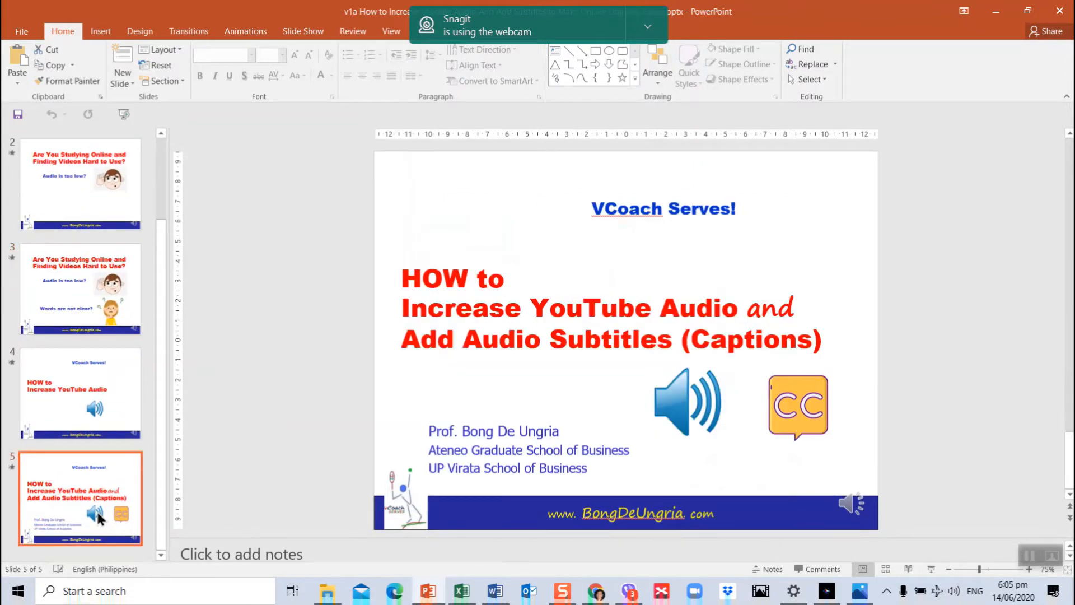
{"action": "left_click", "coordinate": [996, 18]}
- Open the v3 Thumbnail presentation and set up saving a copy in the 00 Demo folder as JPEG File Interchange Format (*.jpg)
{"action": "left_click", "coordinate": [373, 201]}
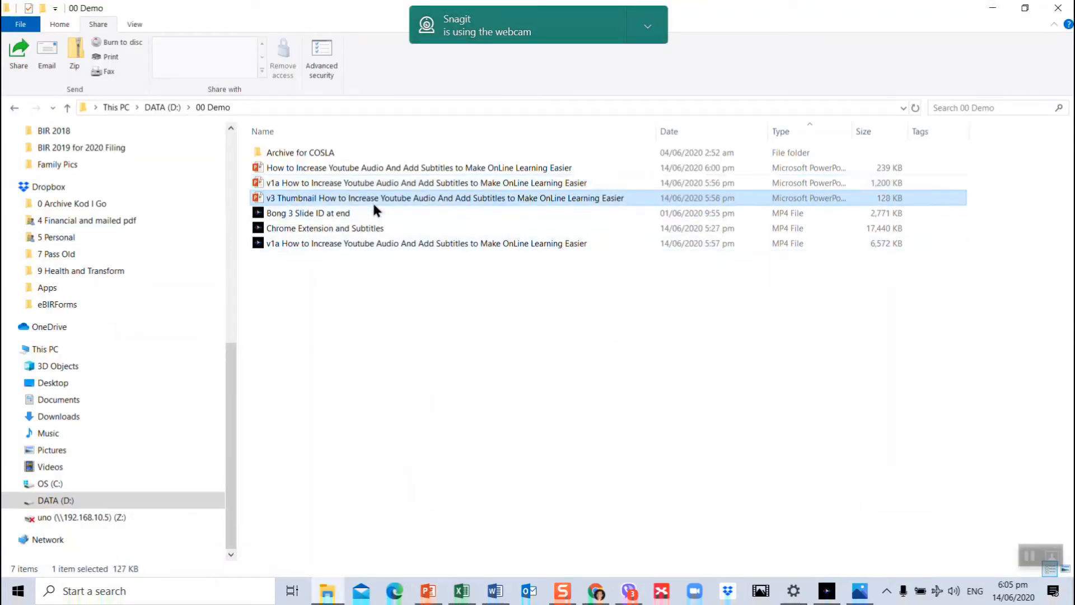
{"action": "double_click", "coordinate": [373, 202]}
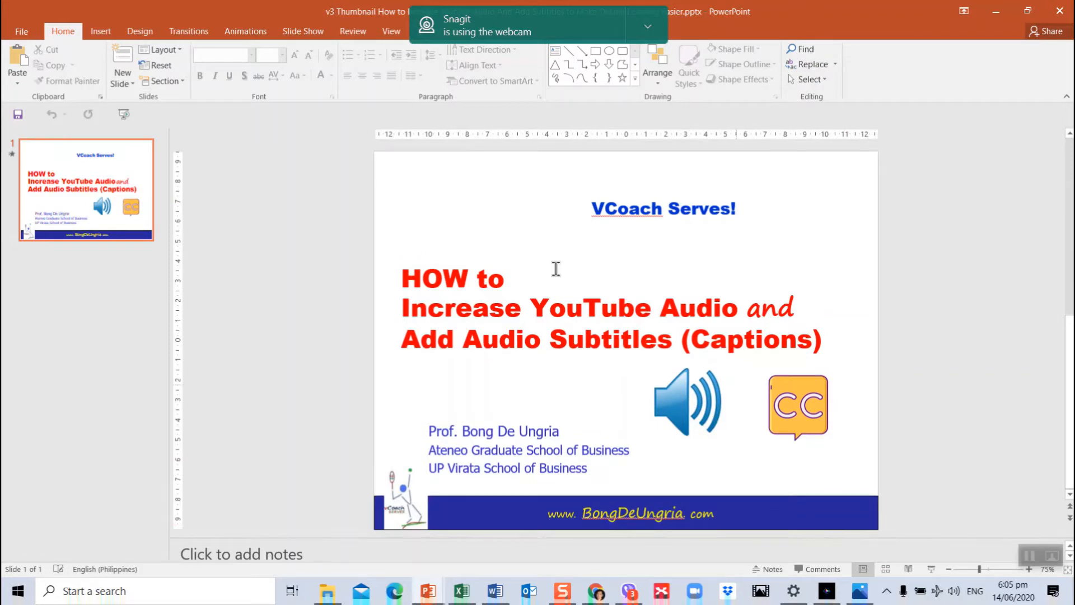
{"action": "left_click", "coordinate": [29, 34]}
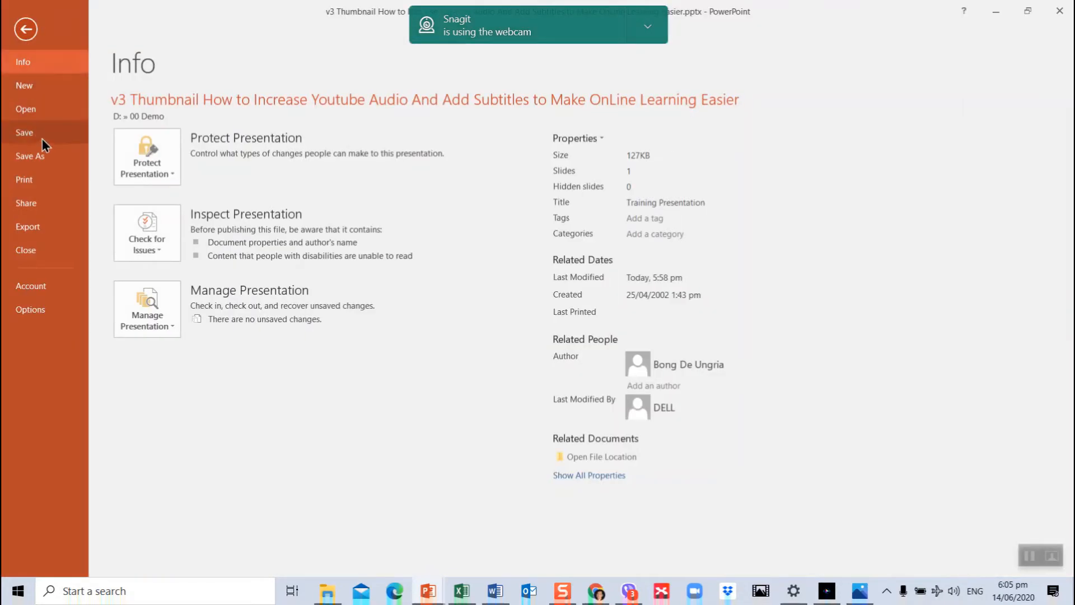
{"action": "left_click", "coordinate": [42, 158]}
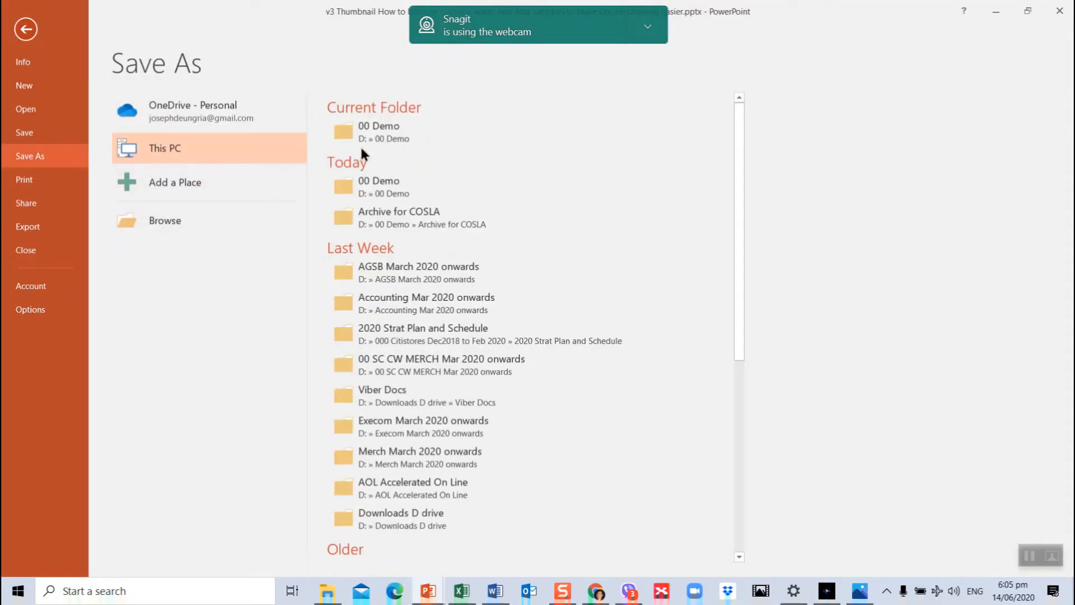
{"action": "left_click", "coordinate": [383, 134]}
{"action": "left_click", "coordinate": [383, 131]}
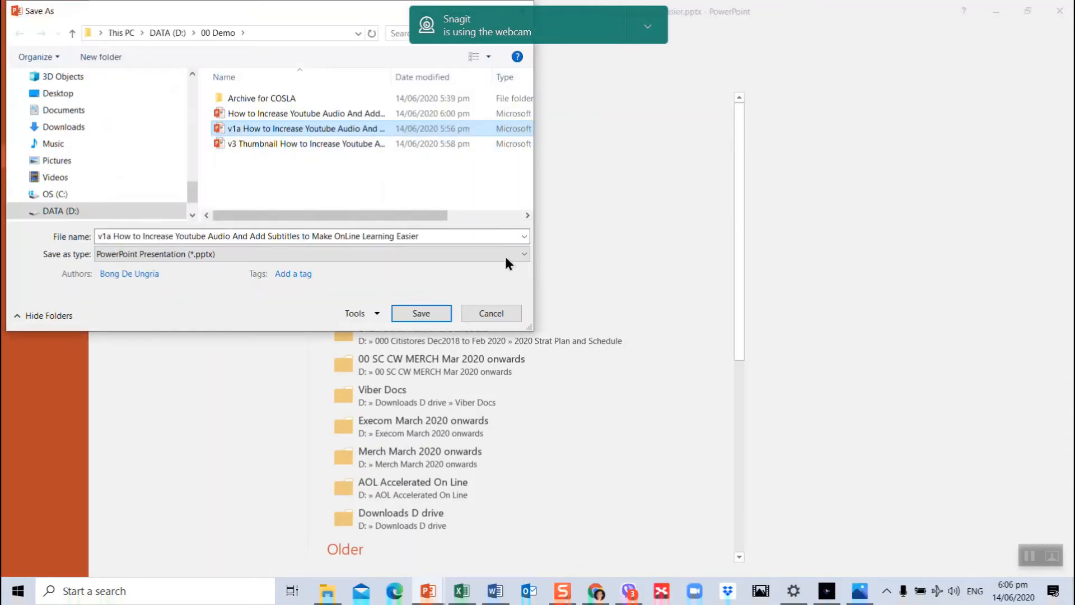
{"action": "left_click", "coordinate": [522, 257]}
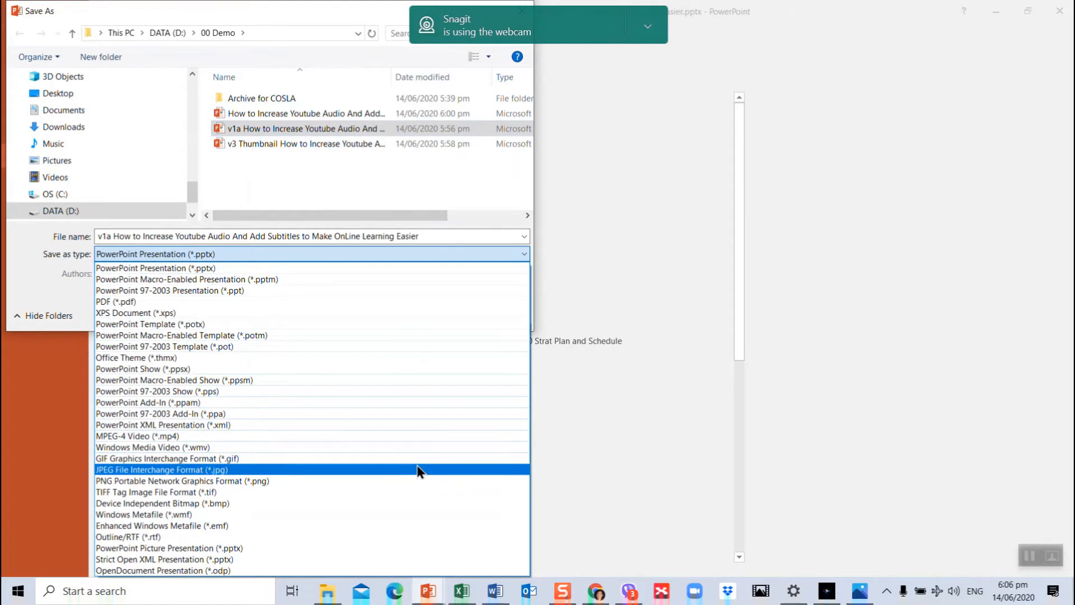
{"action": "left_click", "coordinate": [419, 469]}
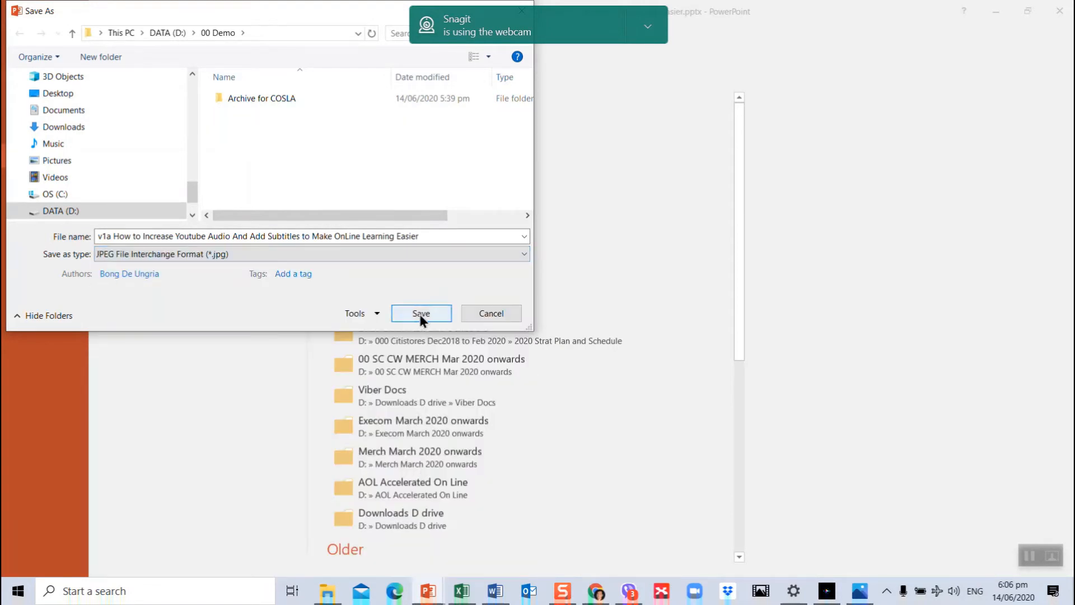
- Name the JPEG copy "v4 Thumbnail How to Increase Youtube Audio And Add Subtitles to Make OnLine Learning Easier"
{"action": "left_click", "coordinate": [116, 236]}
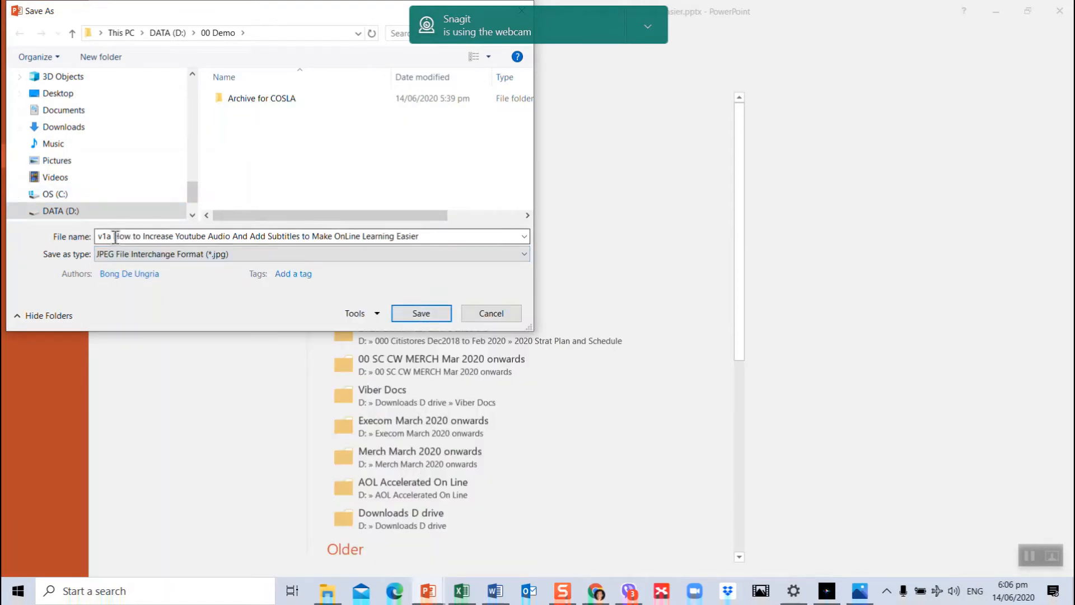
{"action": "left_click", "coordinate": [426, 236]}
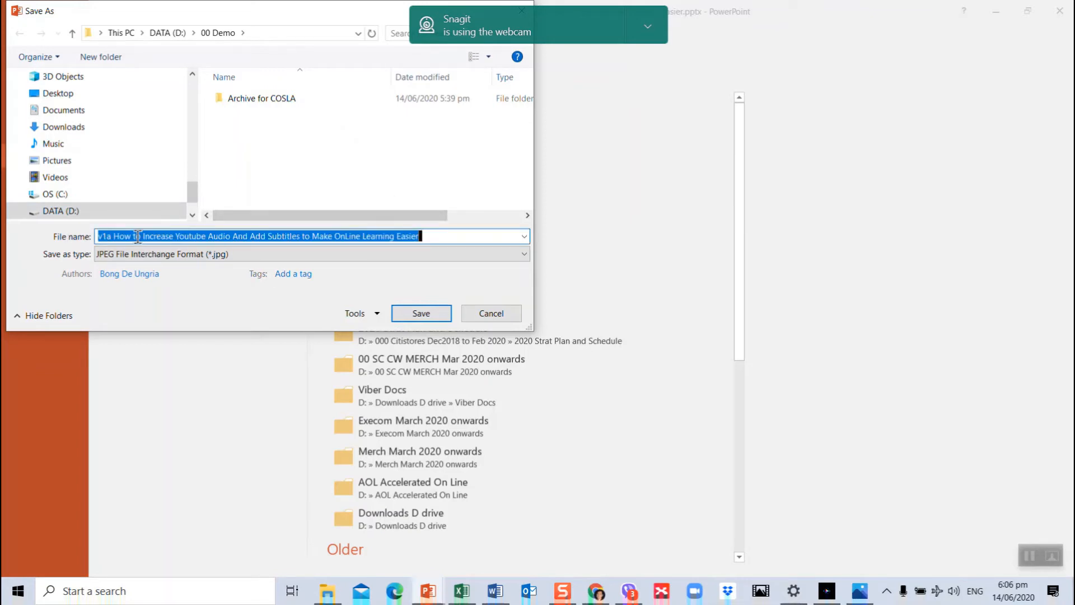
{"action": "left_click", "coordinate": [112, 239]}
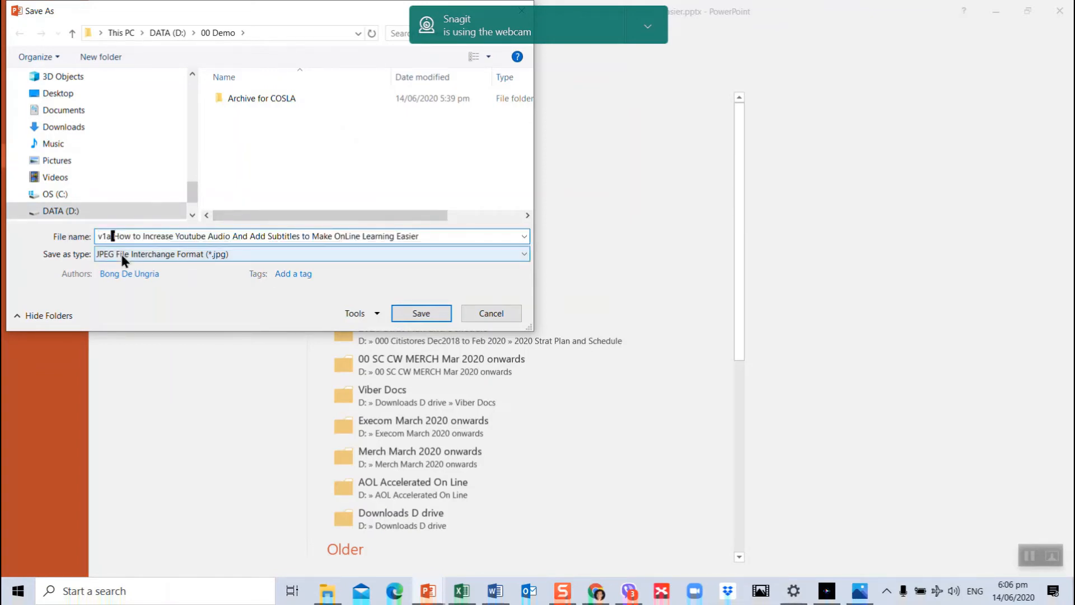
{"action": "key", "text": "BackSpace"}
{"action": "key", "text": "BackSpace"}
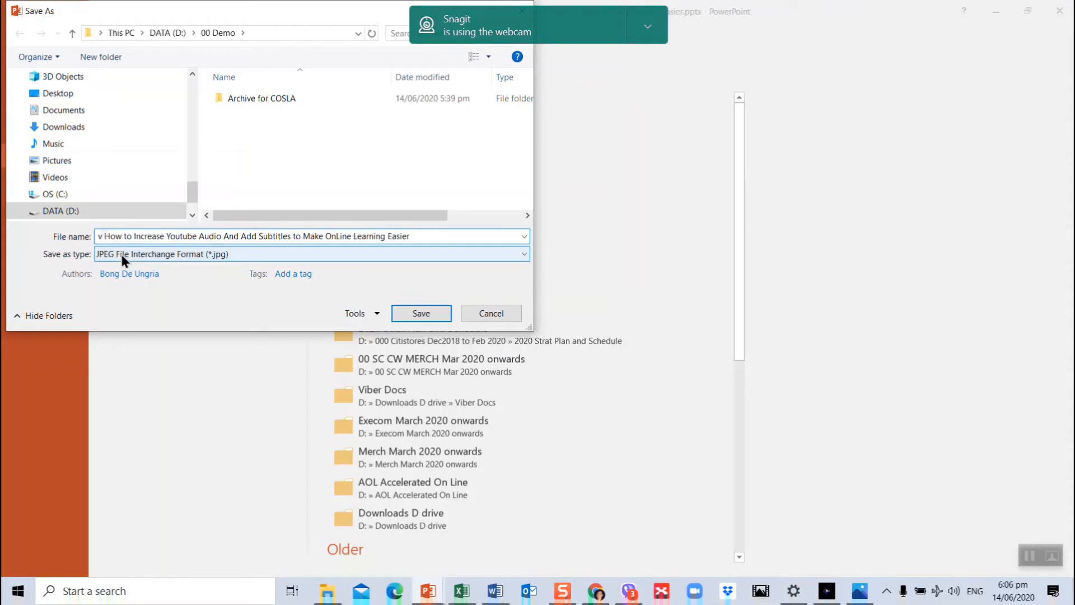
{"action": "type", "text": "4 thumb"}
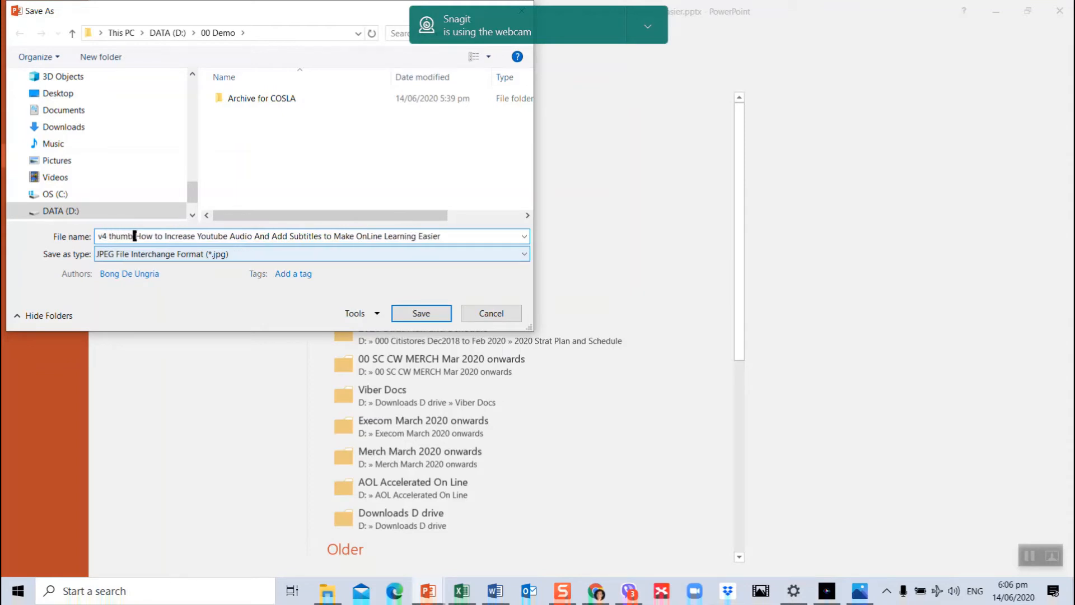
{"action": "key", "text": "BackSpace"}
{"action": "key", "text": "BackSpace"}
{"action": "key", "text": "BackSpace"}
{"action": "key", "text": "BackSpace"}
{"action": "key", "text": "BackSpace"}
{"action": "type", "text": "T"}
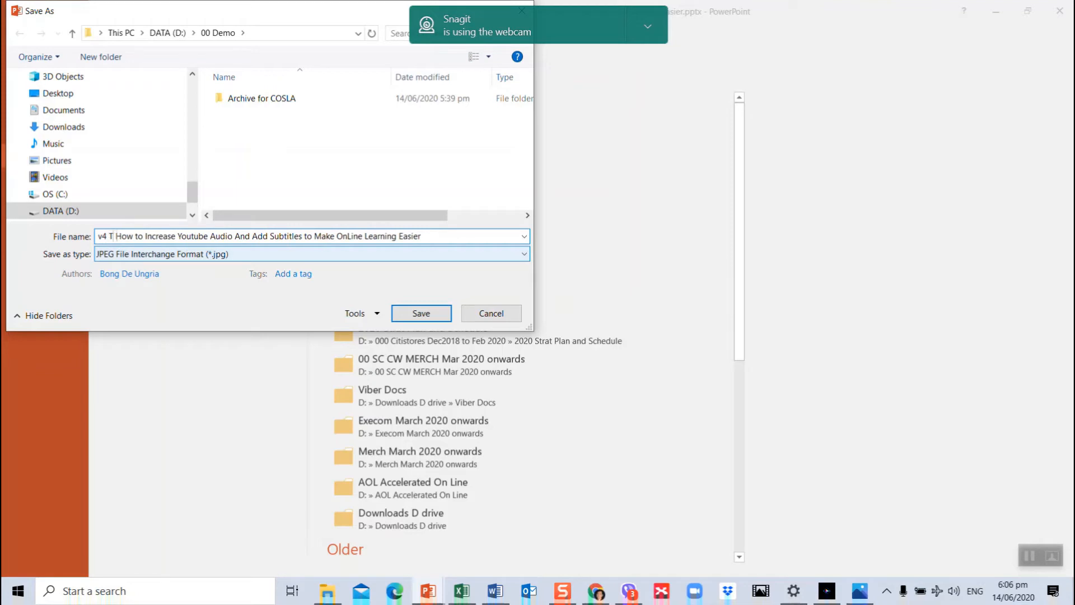
{"action": "type", "text": "humbnail"}
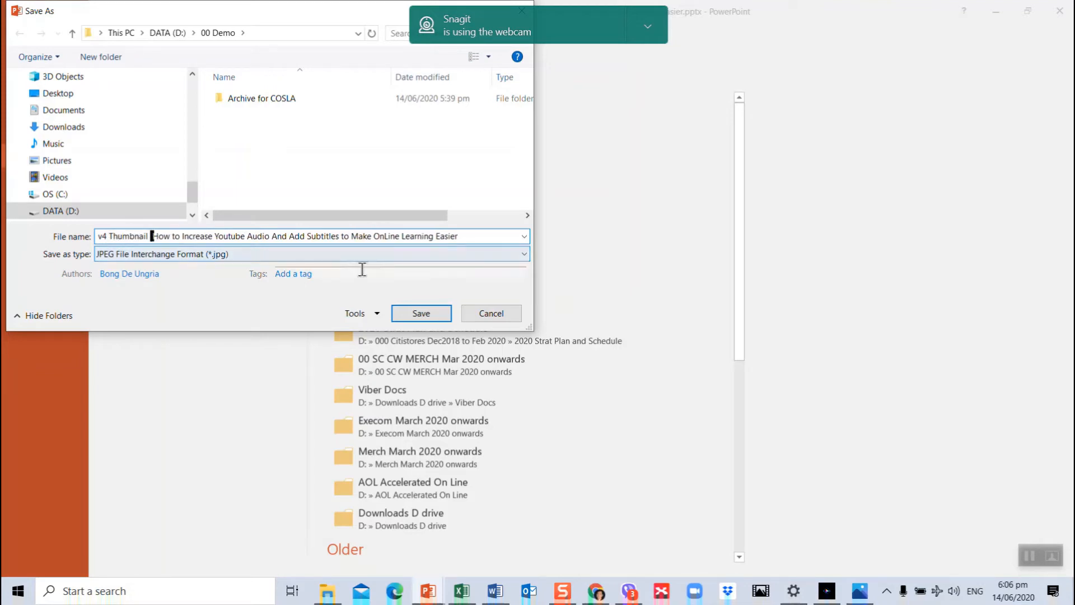
- Save the JPEG with only the current slide exported, and close the v3 Thumbnail presentation
{"action": "left_click", "coordinate": [415, 313]}
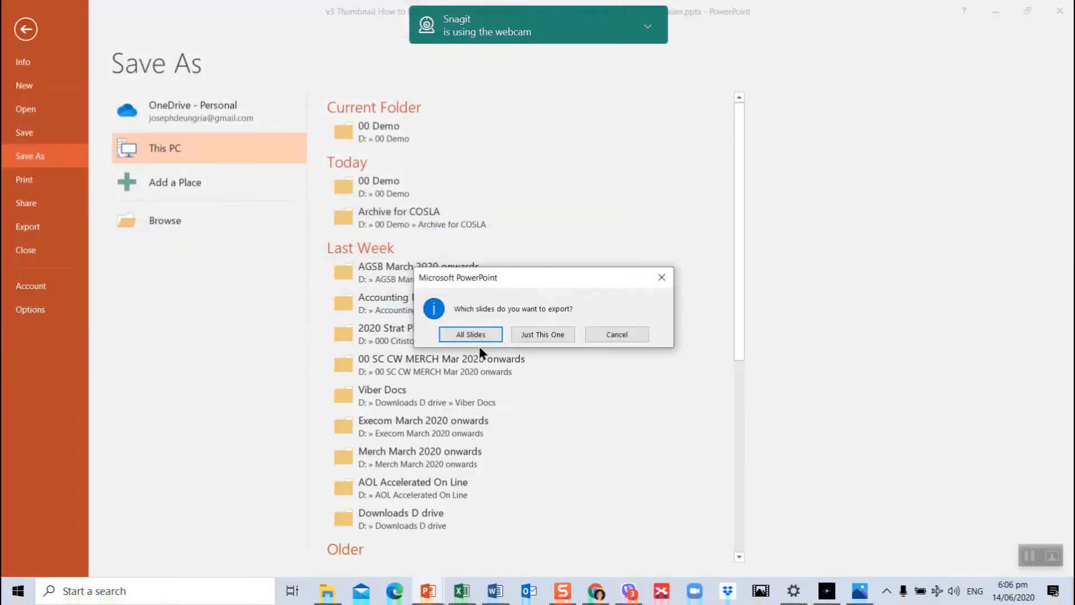
{"action": "left_click", "coordinate": [528, 338]}
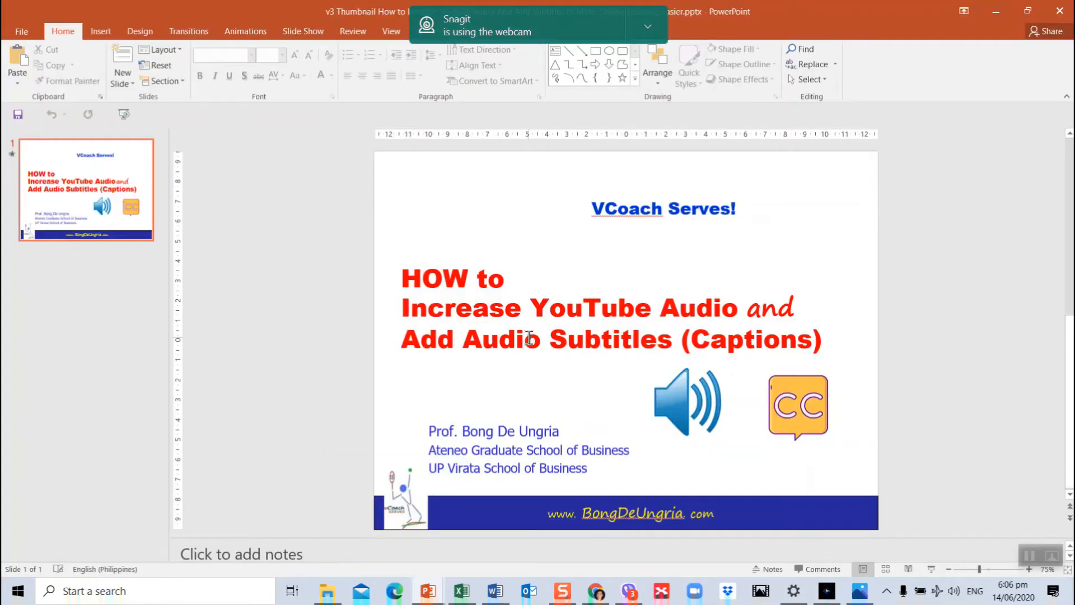
{"action": "left_click", "coordinate": [1059, 10]}
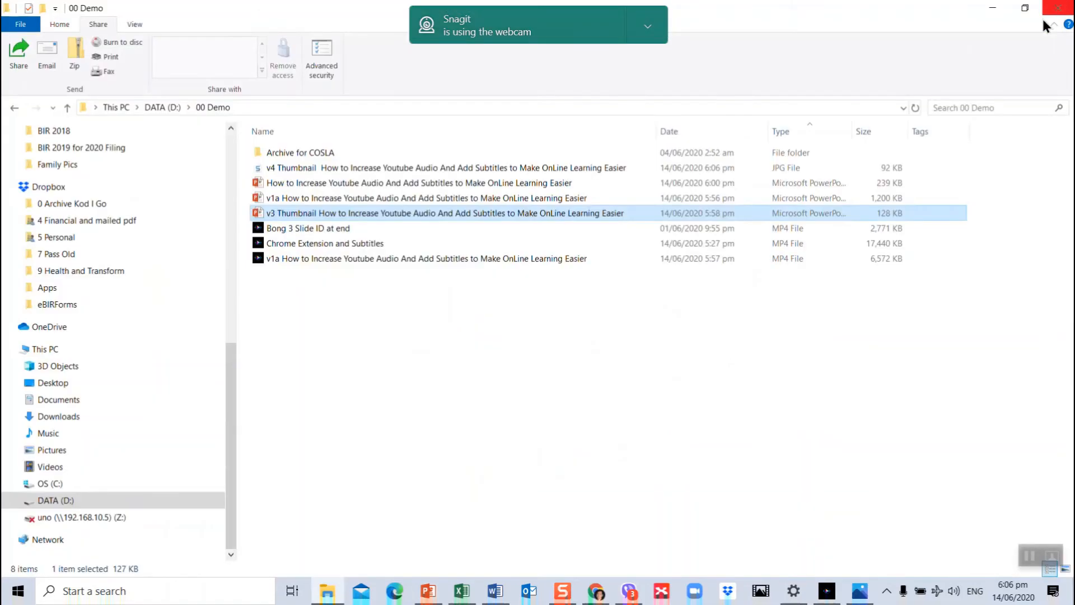
- Play the start of the "3 Slide ID at end" video from the 00 Demo folder and close the player
{"action": "double_click", "coordinate": [355, 228]}
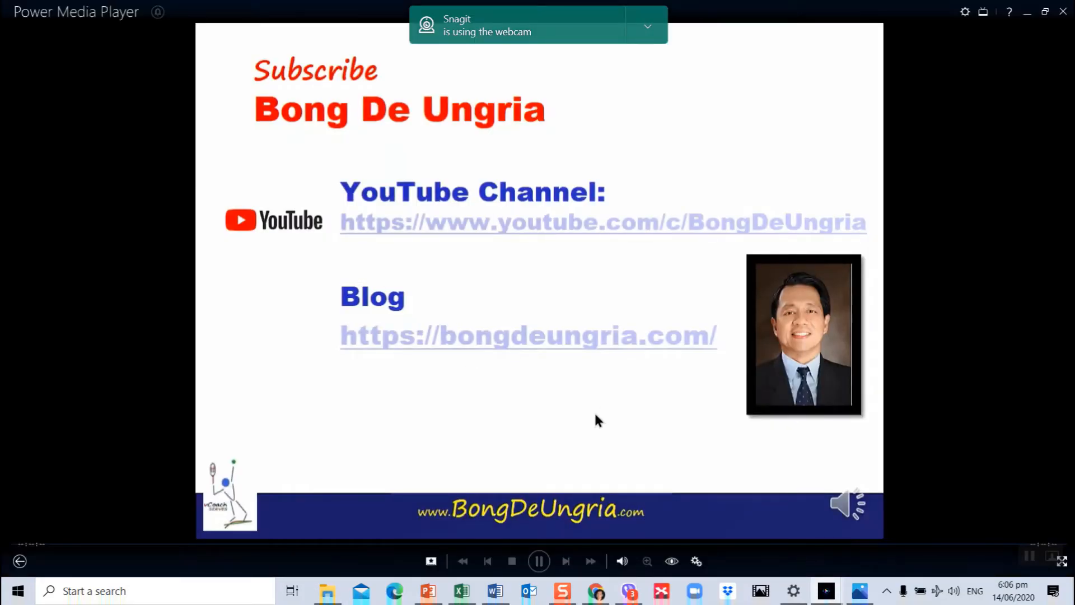
{"action": "left_click", "coordinate": [539, 561]}
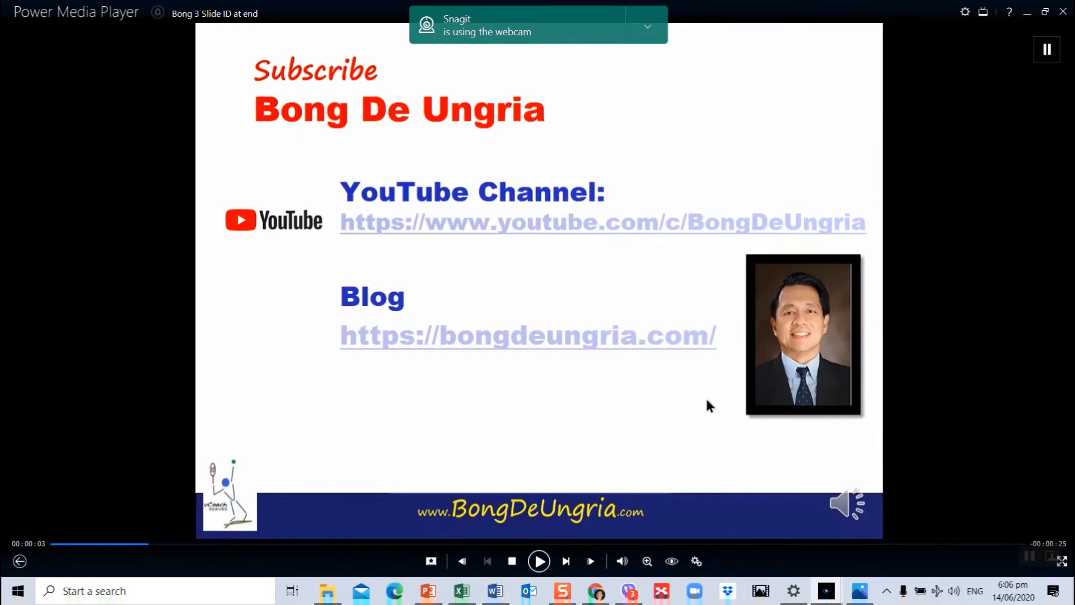
{"action": "left_click", "coordinate": [1064, 13]}
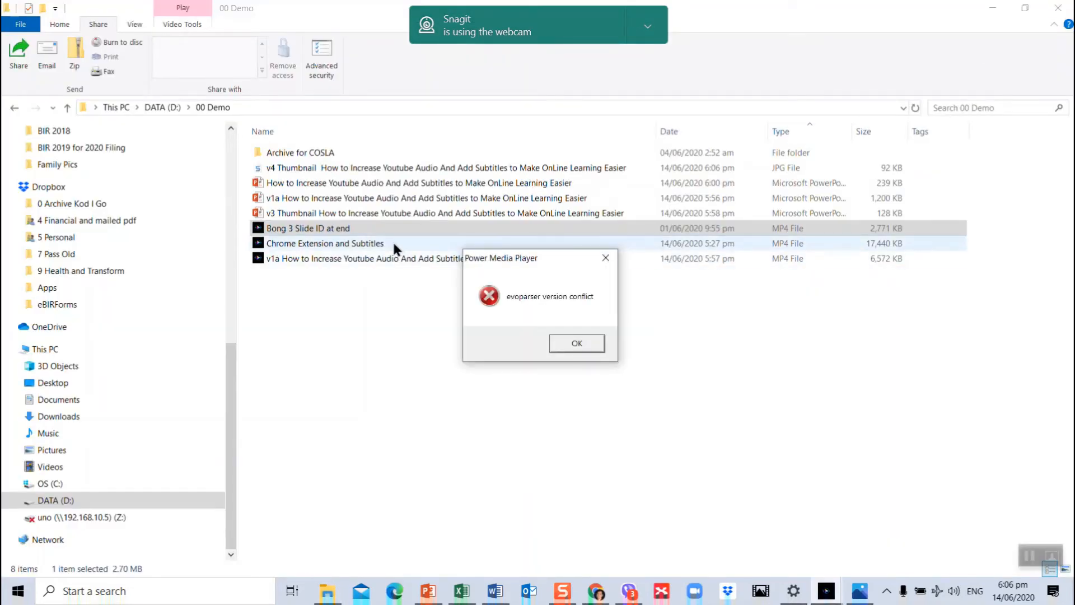
{"action": "left_click", "coordinate": [570, 342]}
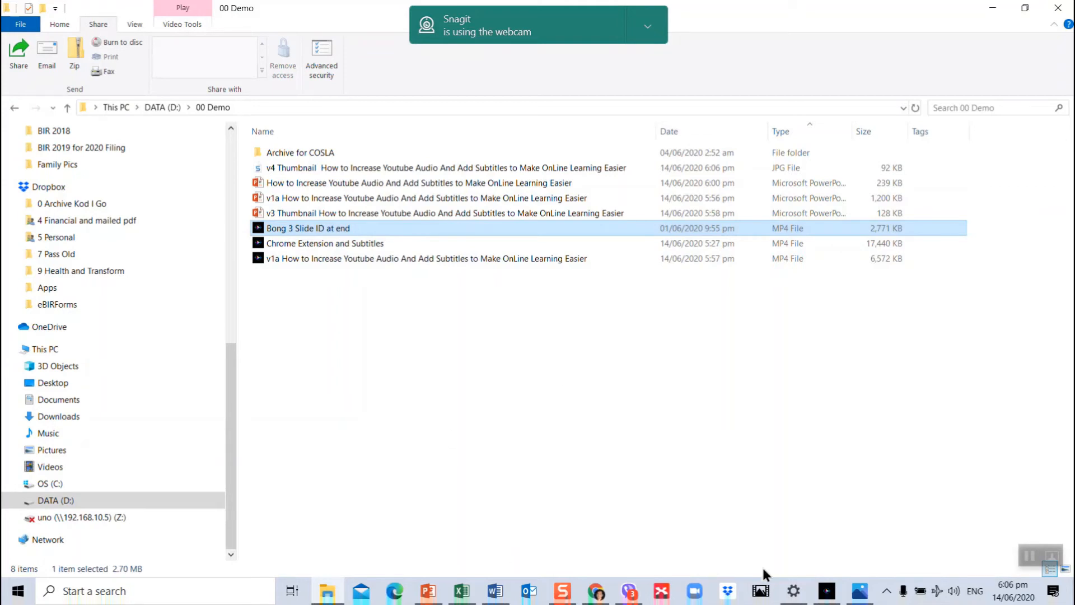
- Switch to the Photos video project and add the three MP4 videos and the v4 Thumbnail image from the 00 Demo folder to its library
{"action": "left_click", "coordinate": [859, 591]}
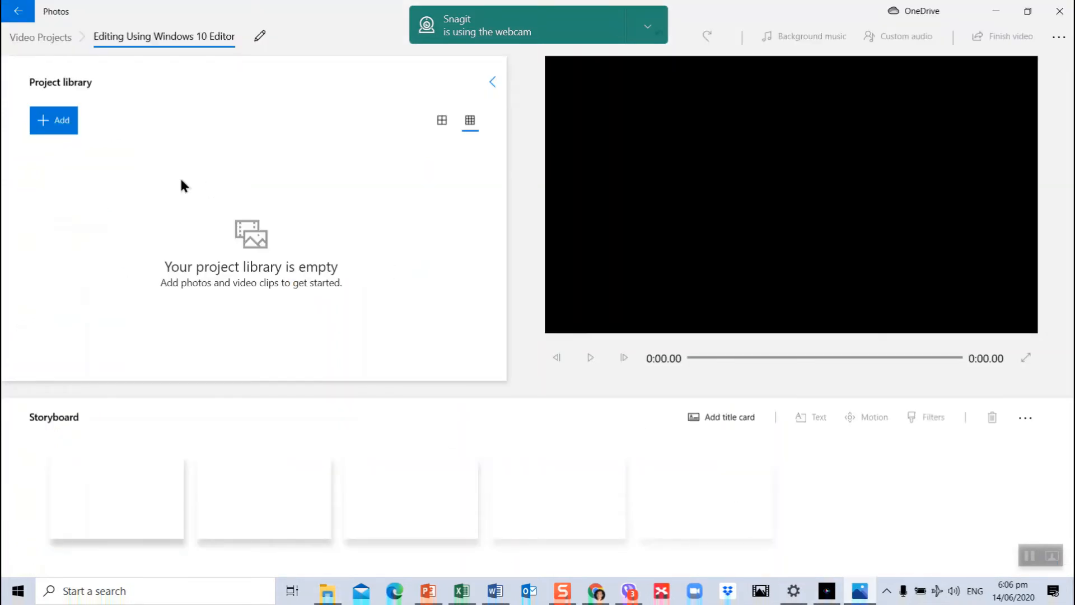
{"action": "left_click", "coordinate": [68, 129]}
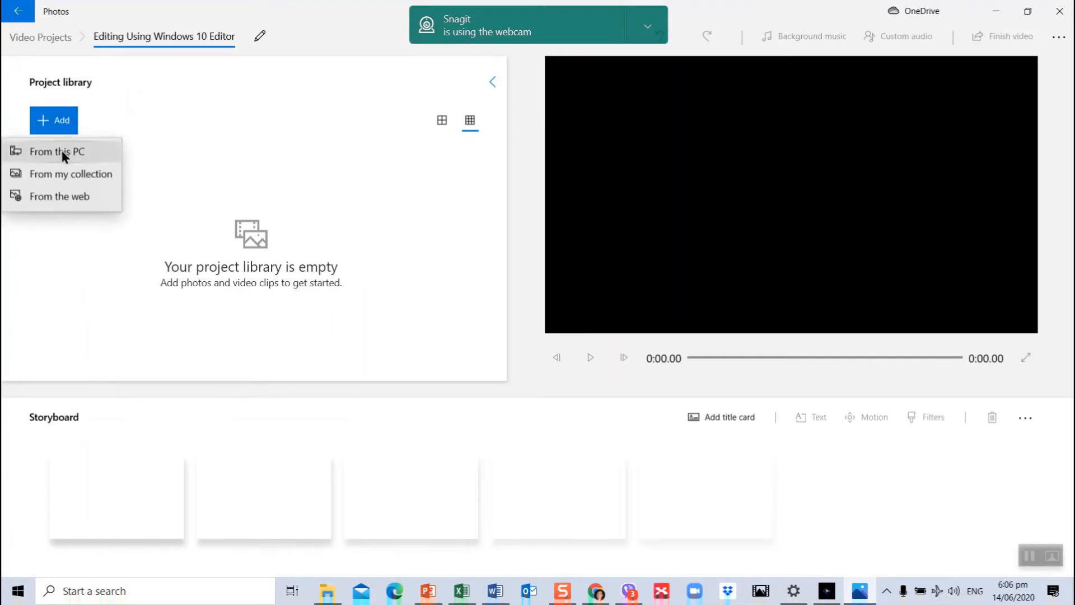
{"action": "left_click", "coordinate": [61, 150]}
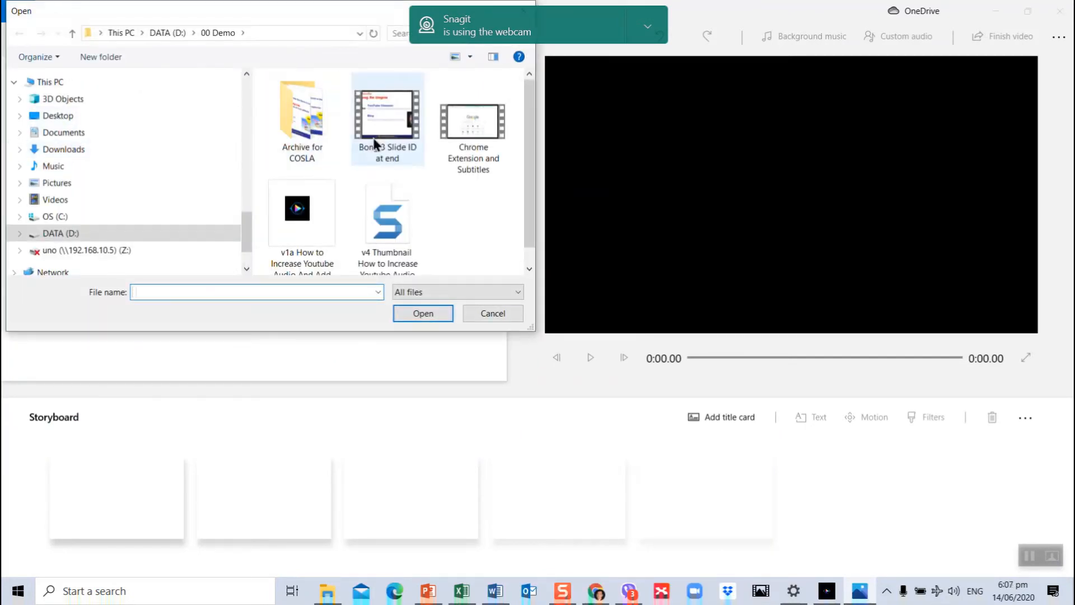
{"action": "left_click", "coordinate": [401, 130]}
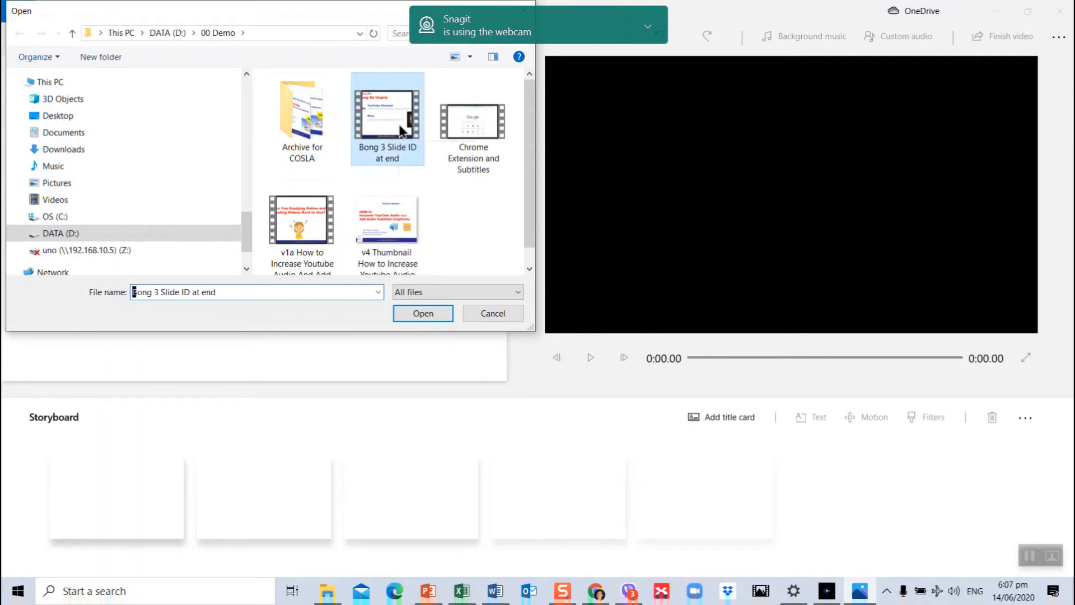
{"action": "left_click", "coordinate": [475, 128], "text": "ctrl"}
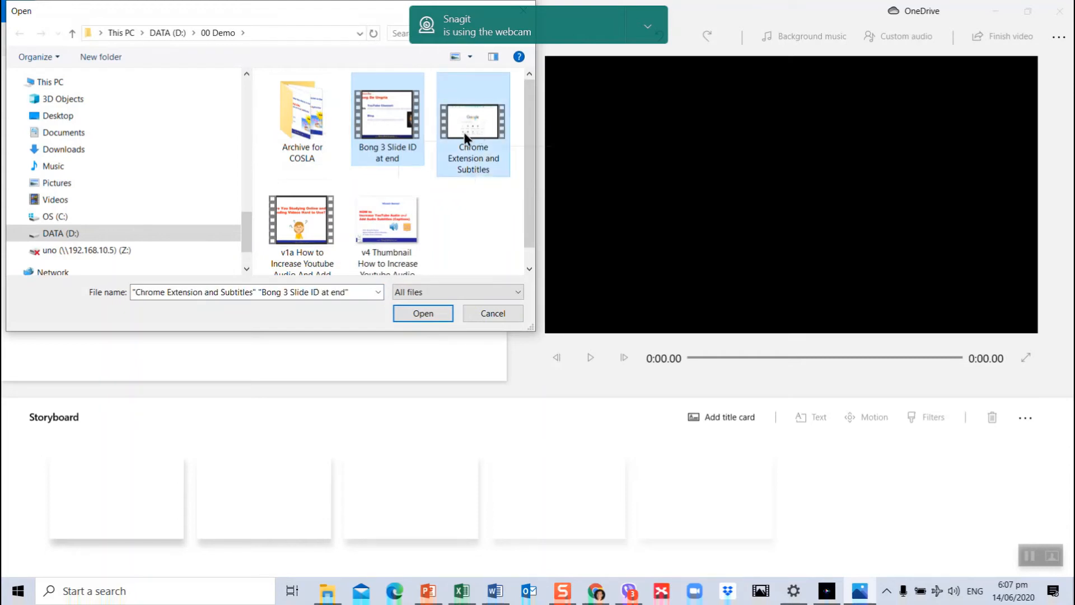
{"action": "left_click", "coordinate": [305, 217], "text": "ctrl"}
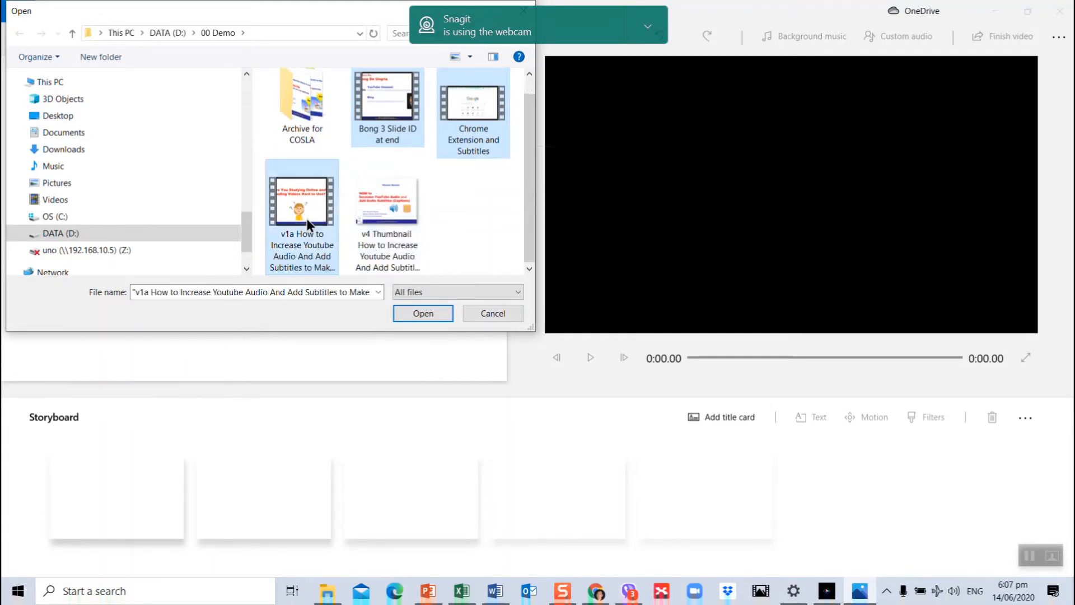
{"action": "left_click", "coordinate": [401, 207], "text": "ctrl"}
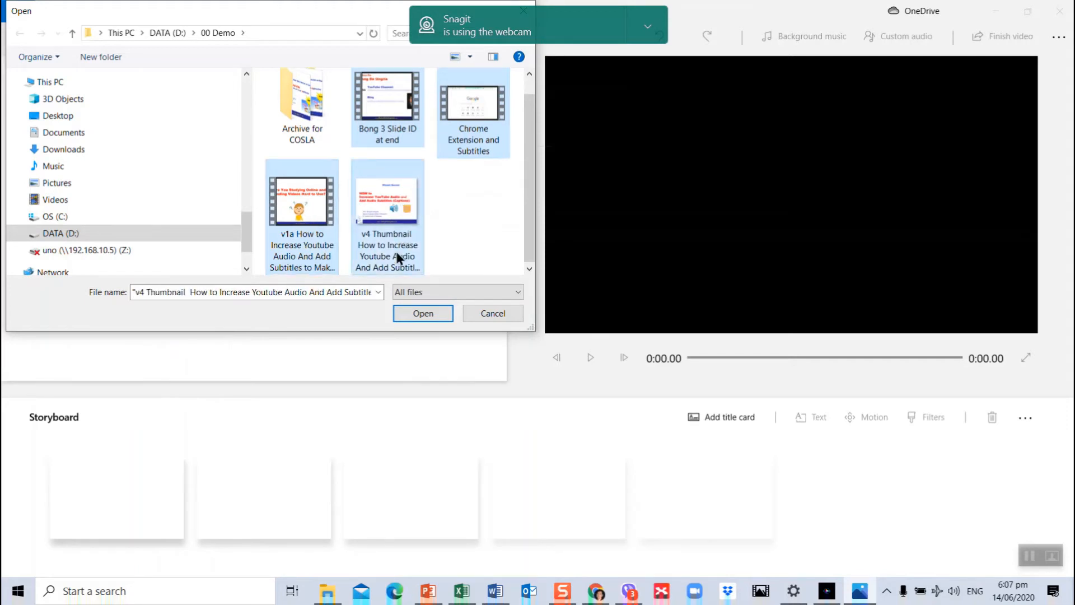
{"action": "left_click", "coordinate": [419, 317]}
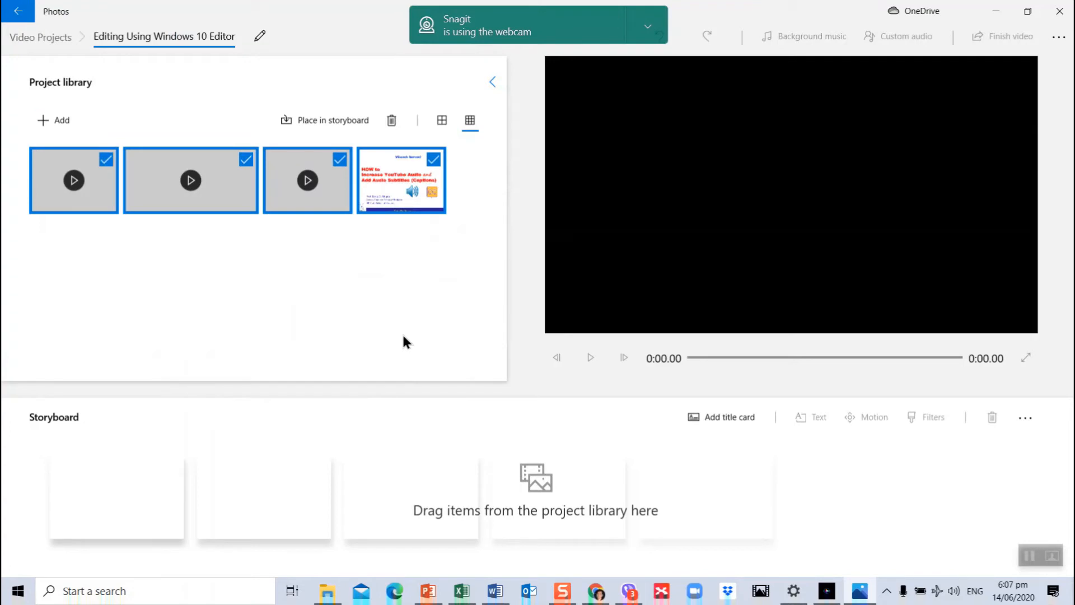
- Place all four library items in the storyboard, ordered as title image, v1a video, Chrome Extension and Subtitles video, and closing slide ID video
{"action": "left_click_drag", "start_coordinate": [420, 187], "coordinate": [147, 503]}
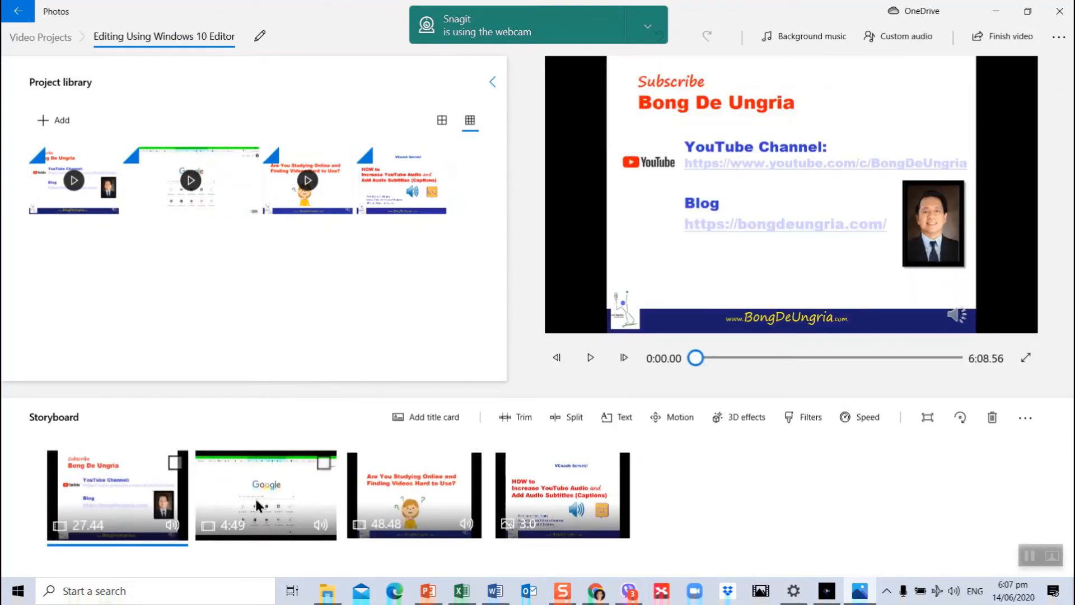
{"action": "left_click_drag", "start_coordinate": [391, 482], "coordinate": [258, 498]}
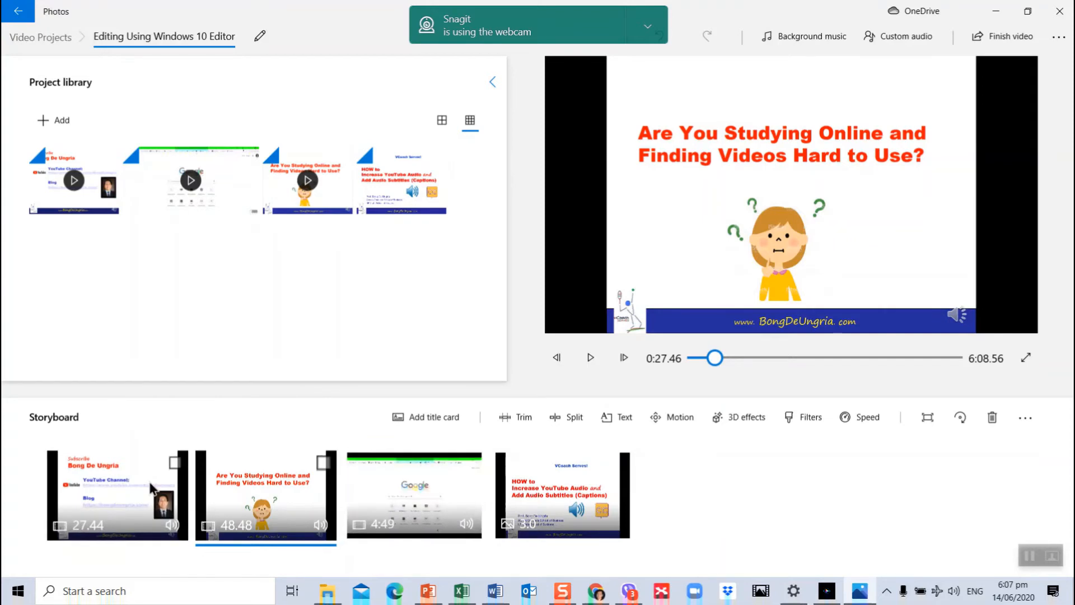
{"action": "left_click_drag", "start_coordinate": [134, 504], "coordinate": [607, 502]}
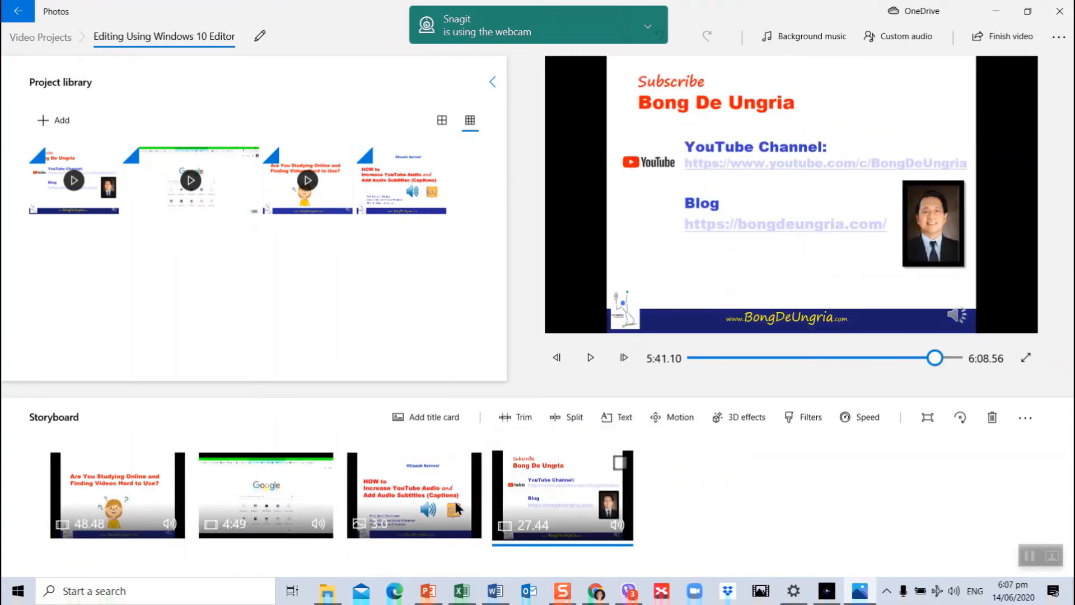
{"action": "left_click_drag", "start_coordinate": [454, 502], "coordinate": [98, 487]}
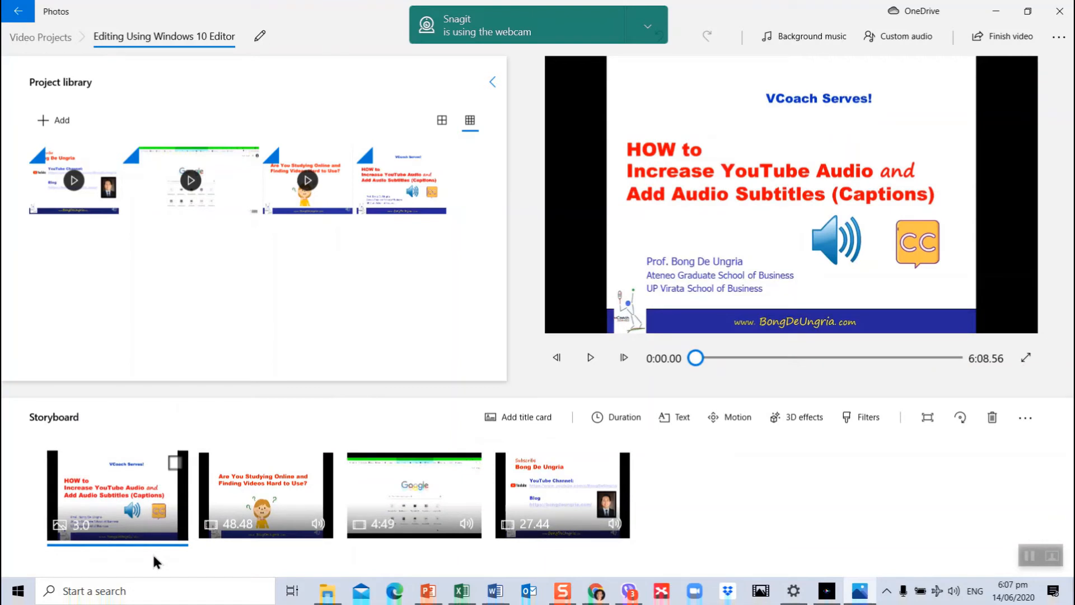
- Set the opening title image's duration to 7 seconds and add the same image again at the end of the storyboard
{"action": "left_click", "coordinate": [89, 524]}
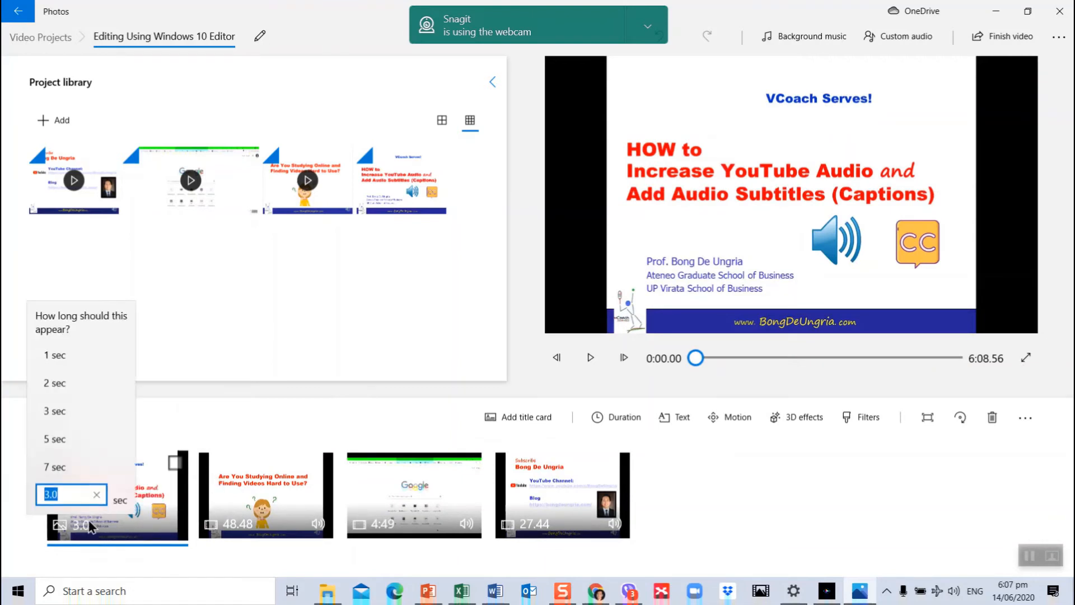
{"action": "left_click", "coordinate": [64, 476]}
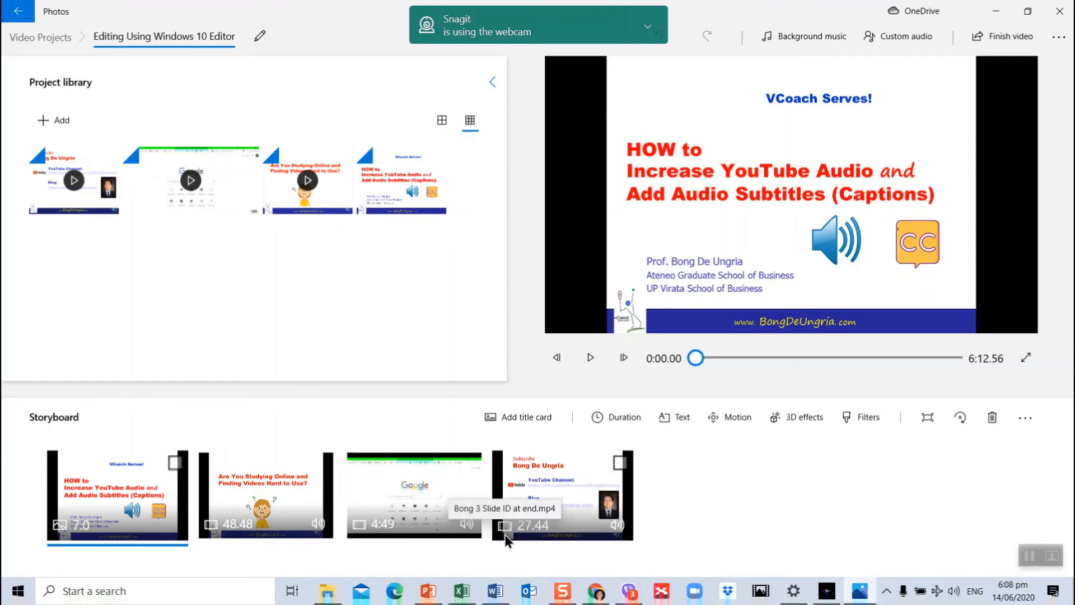
{"action": "left_click", "coordinate": [401, 186]}
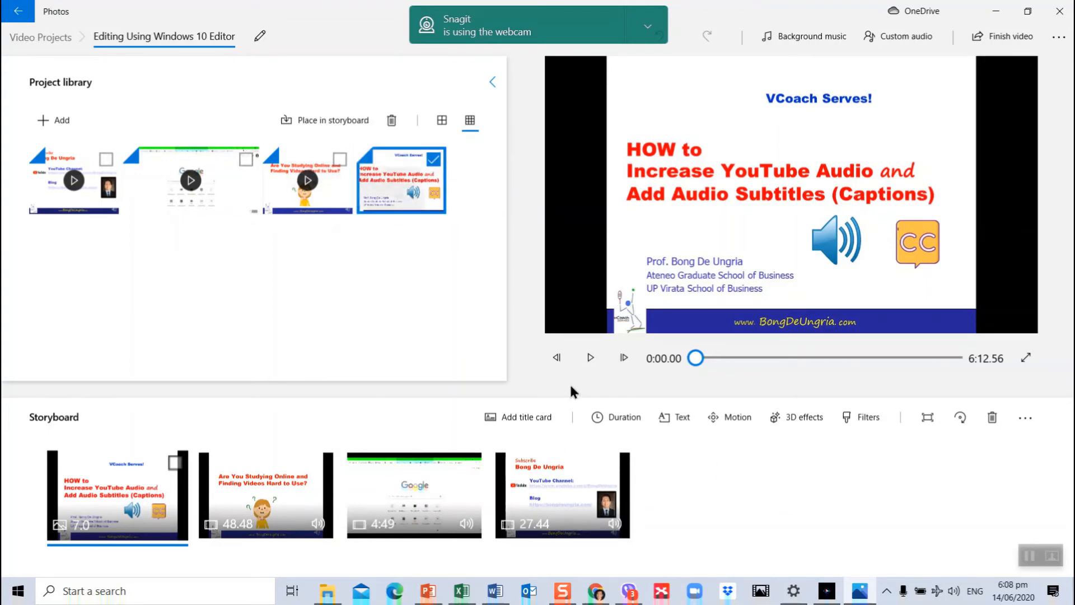
{"action": "left_click_drag", "start_coordinate": [402, 186], "coordinate": [739, 534]}
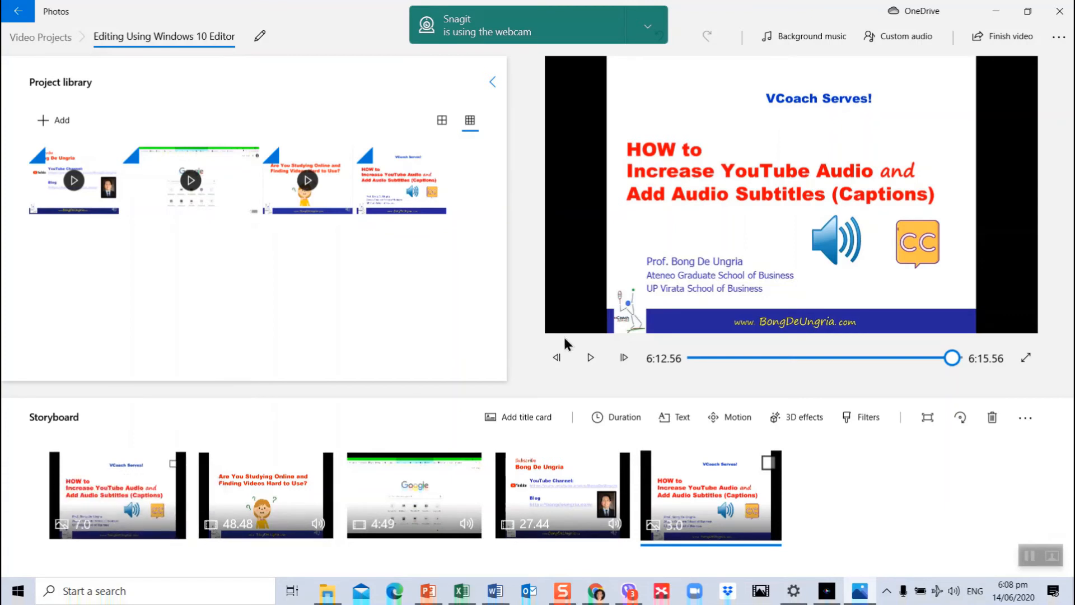
- Preview the last title image, and play the video from the beginning into the v1a clip before pausing
{"action": "left_click", "coordinate": [589, 359]}
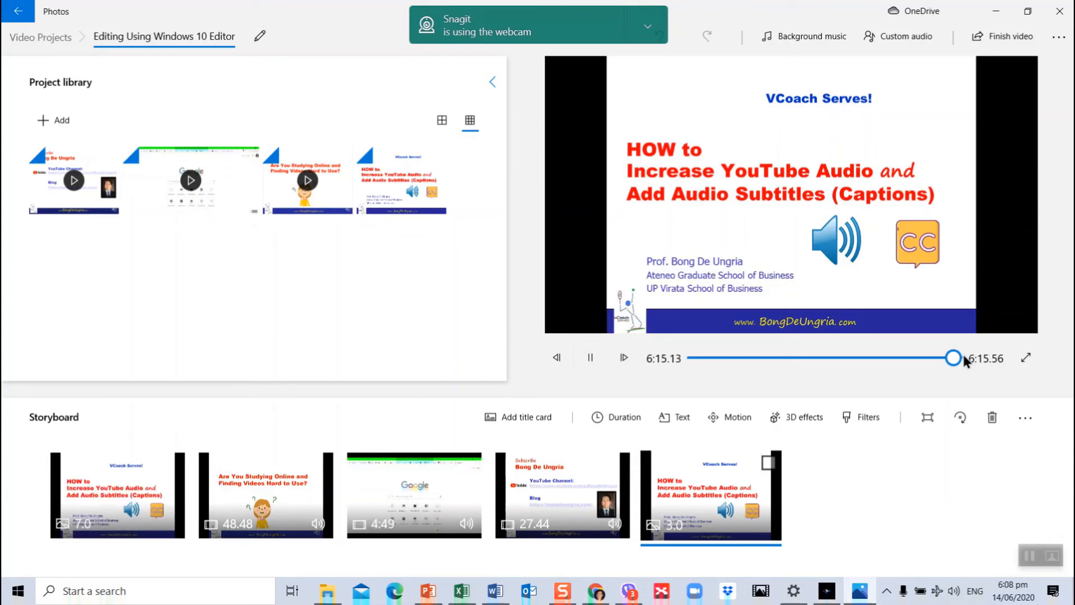
{"action": "left_click_drag", "start_coordinate": [959, 357], "coordinate": [672, 368]}
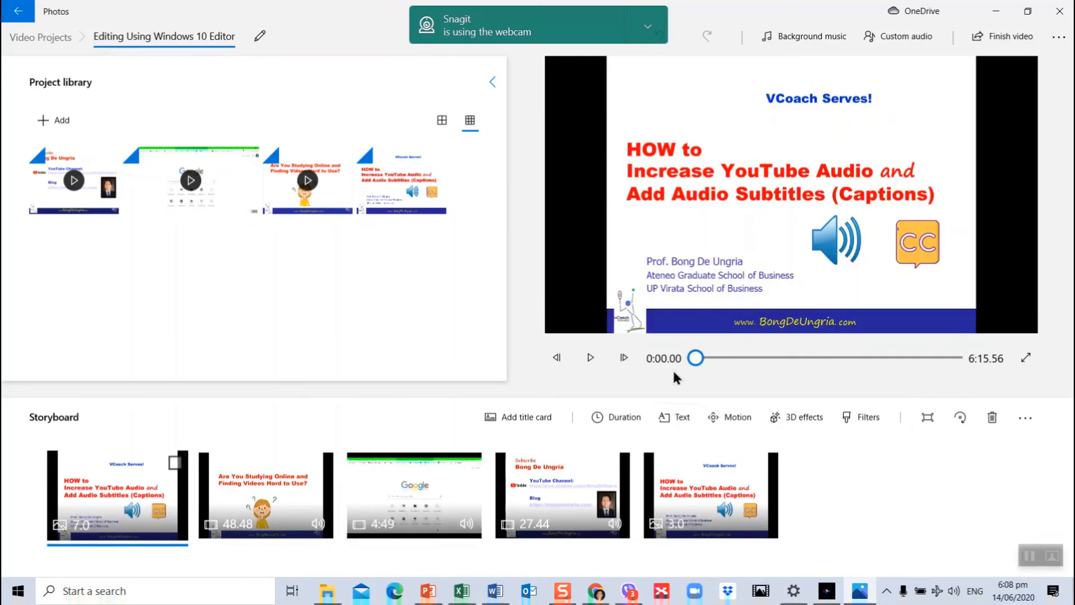
{"action": "left_click", "coordinate": [590, 357]}
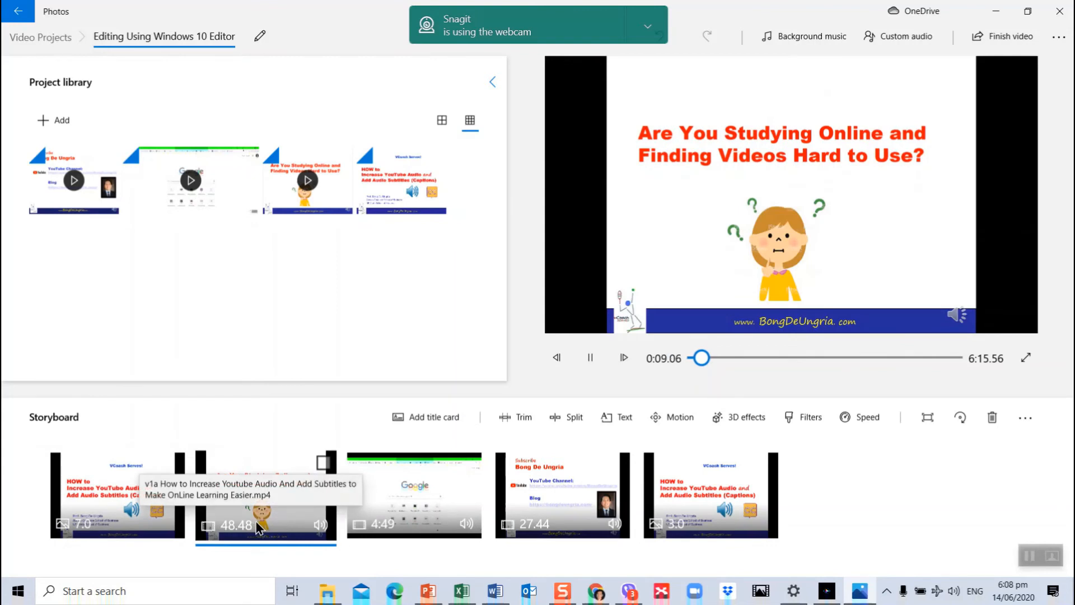
{"action": "left_click", "coordinate": [585, 357]}
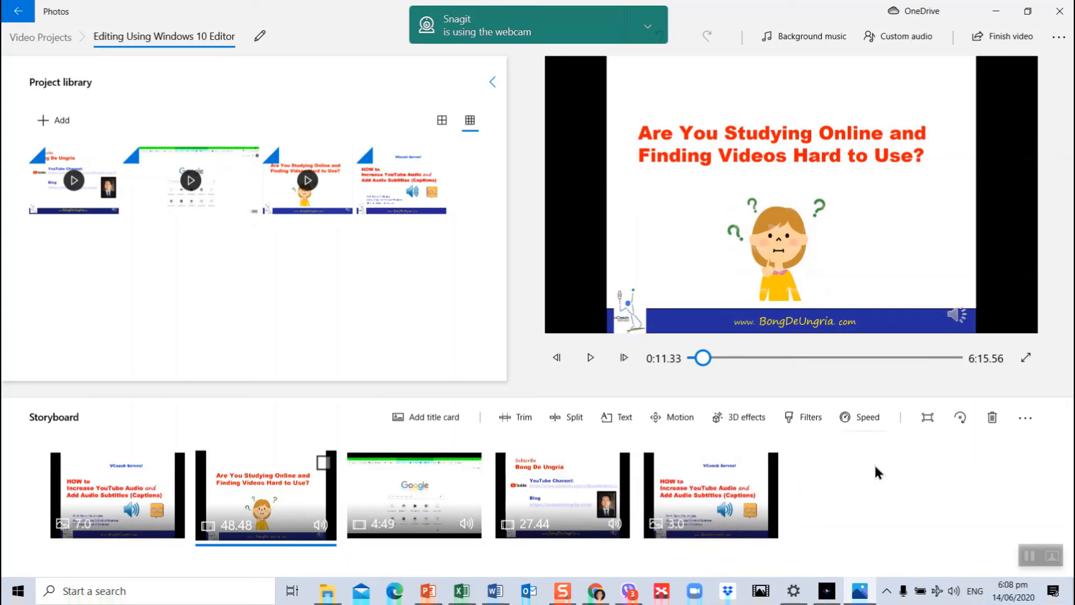
- Export the finished video at High 1080p quality to the 00 Demo folder as "Editing Using Windows 10 Editor"
{"action": "left_click", "coordinate": [1001, 39]}
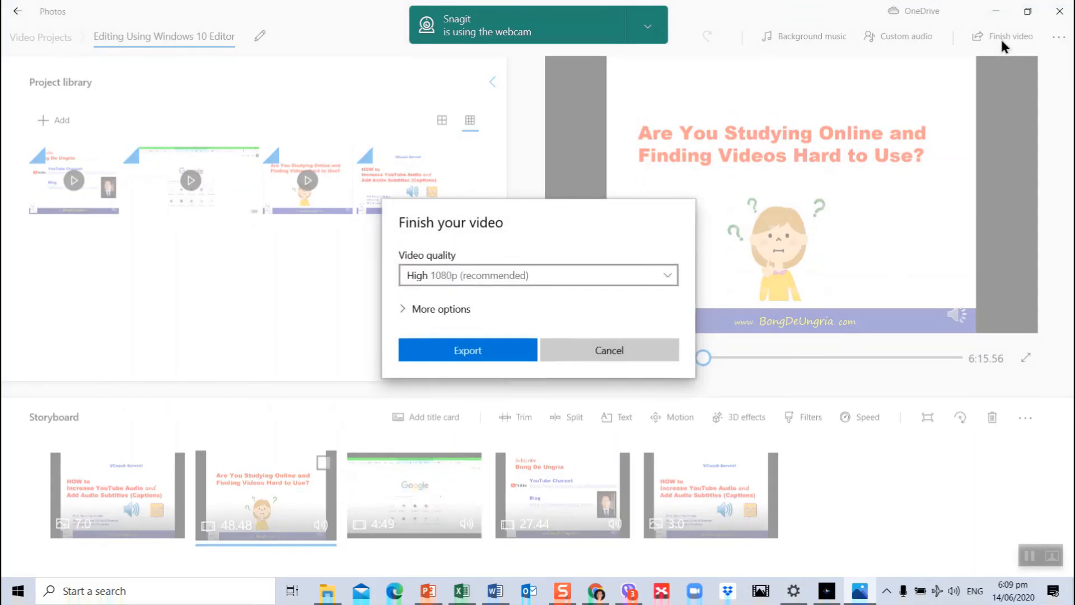
{"action": "left_click", "coordinate": [476, 354]}
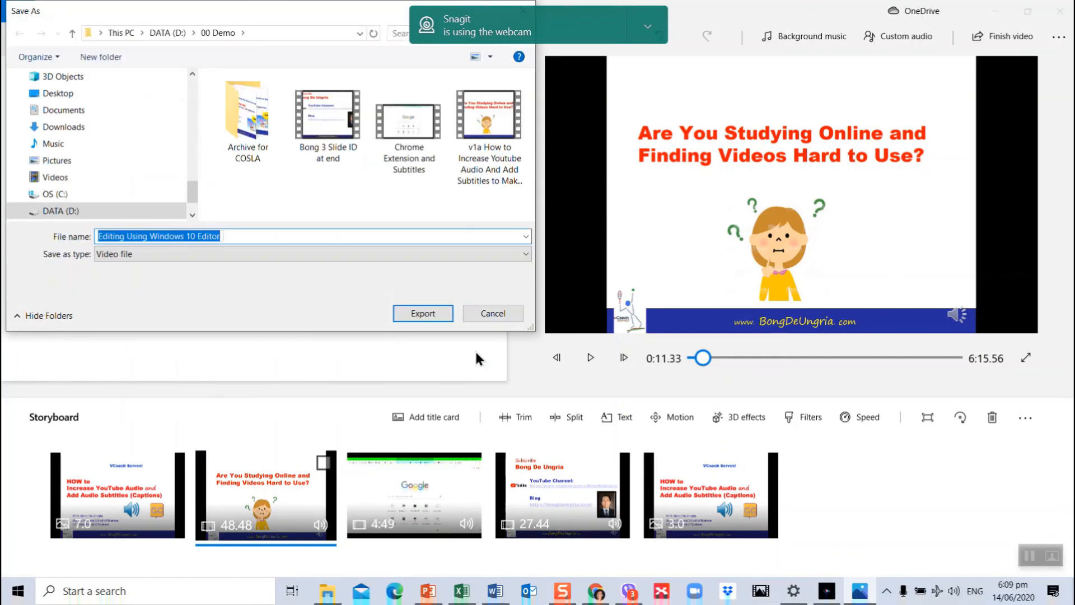
{"action": "left_click", "coordinate": [441, 312]}
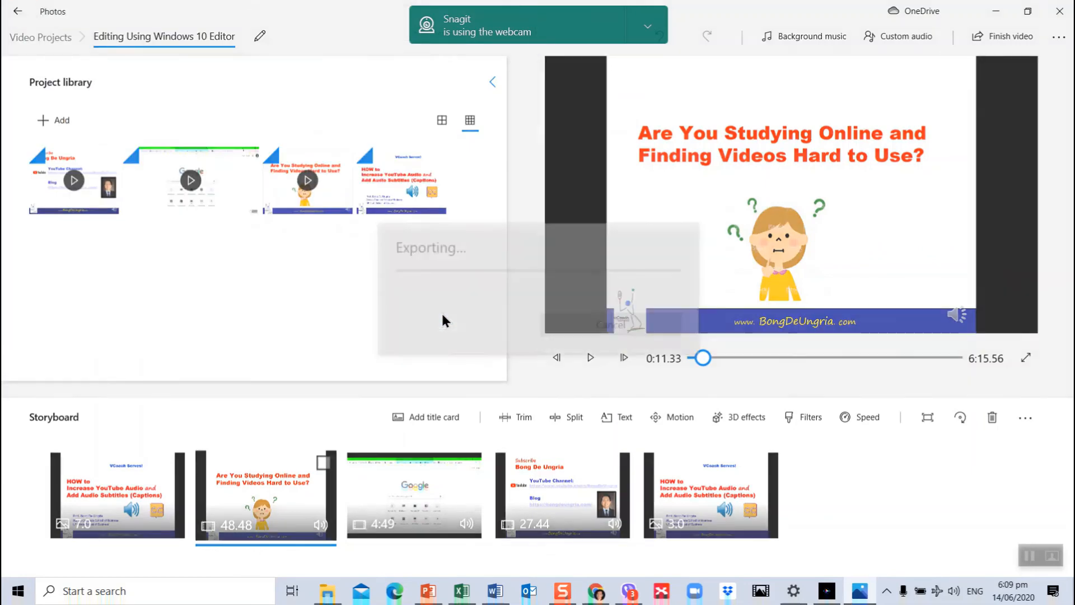